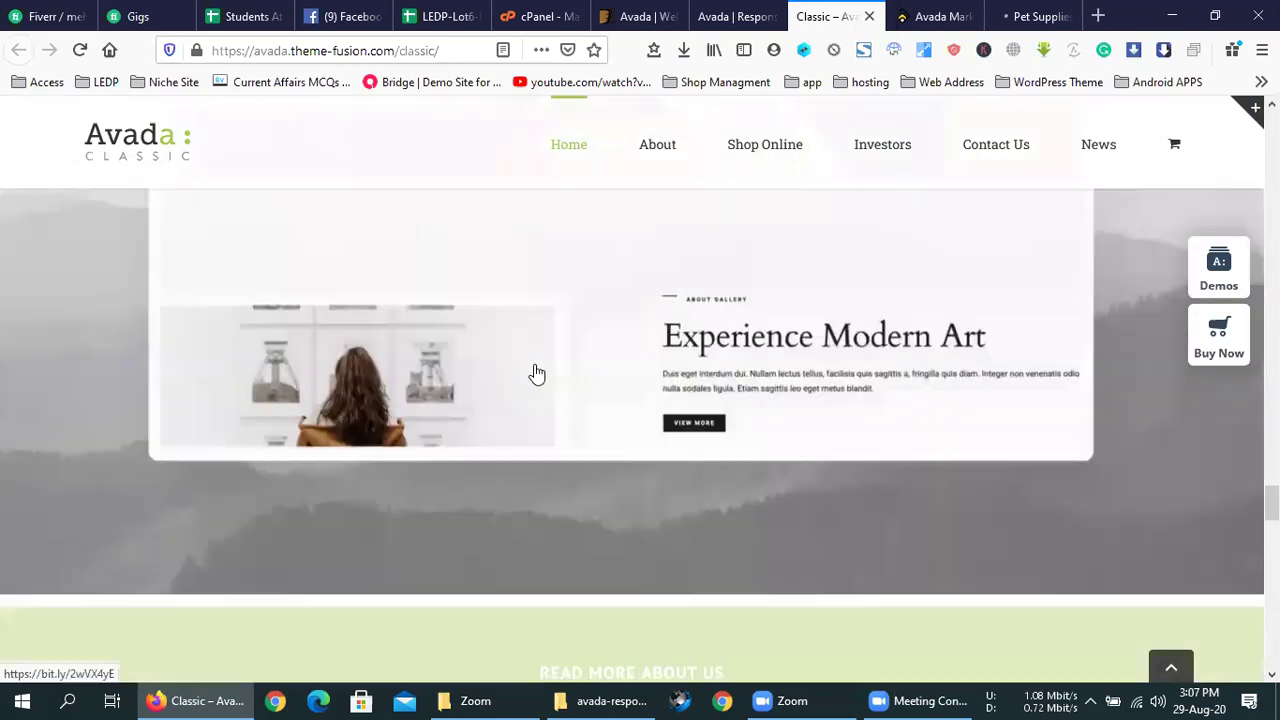
{"action": "scroll", "coordinate": [733, 323], "scroll_direction": "down", "scroll_amount": 10}
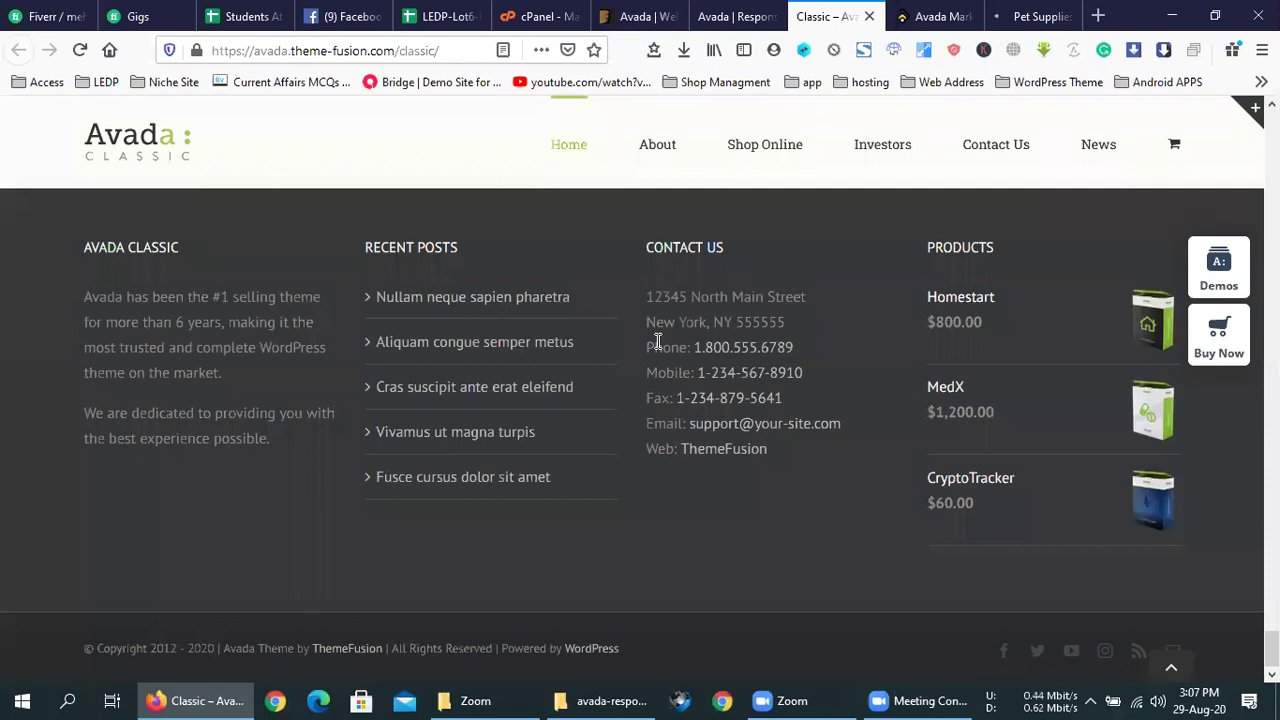
- Browse the Avada Classic demo and close its tab
{"action": "scroll", "coordinate": [658, 341], "scroll_direction": "up", "scroll_amount": 1}
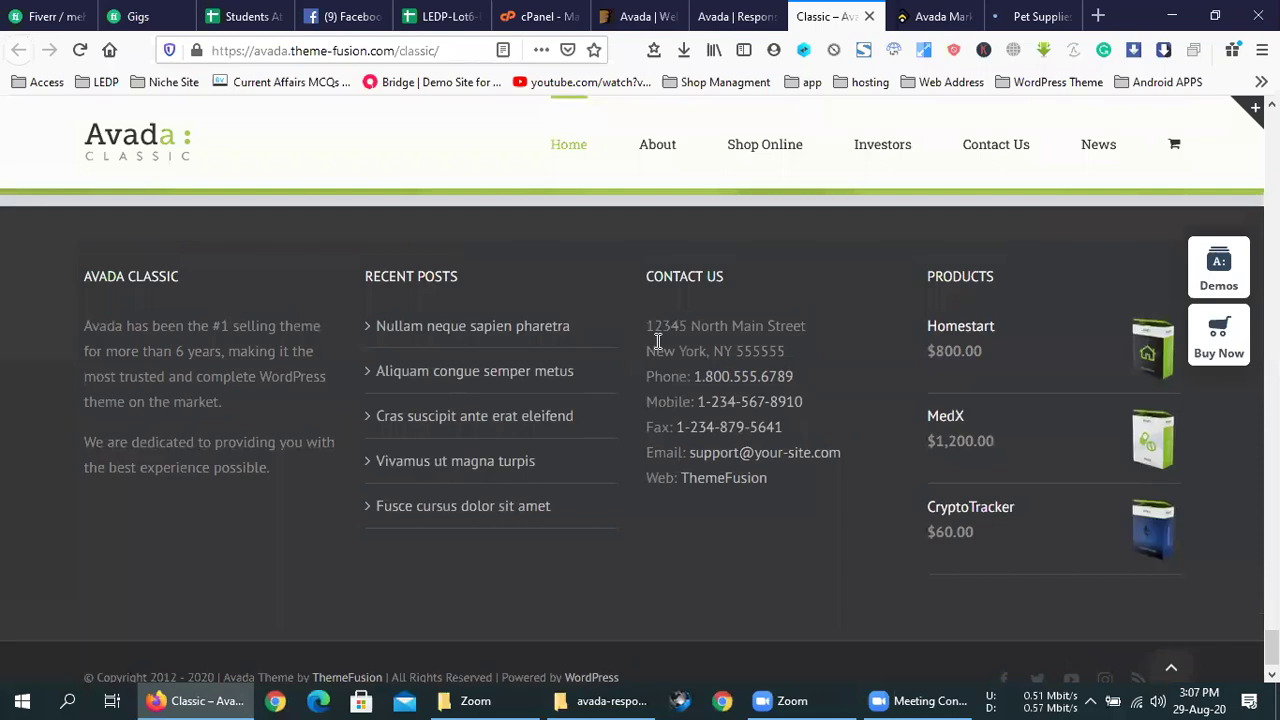
{"action": "scroll", "coordinate": [700, 370], "scroll_direction": "down", "scroll_amount": 1}
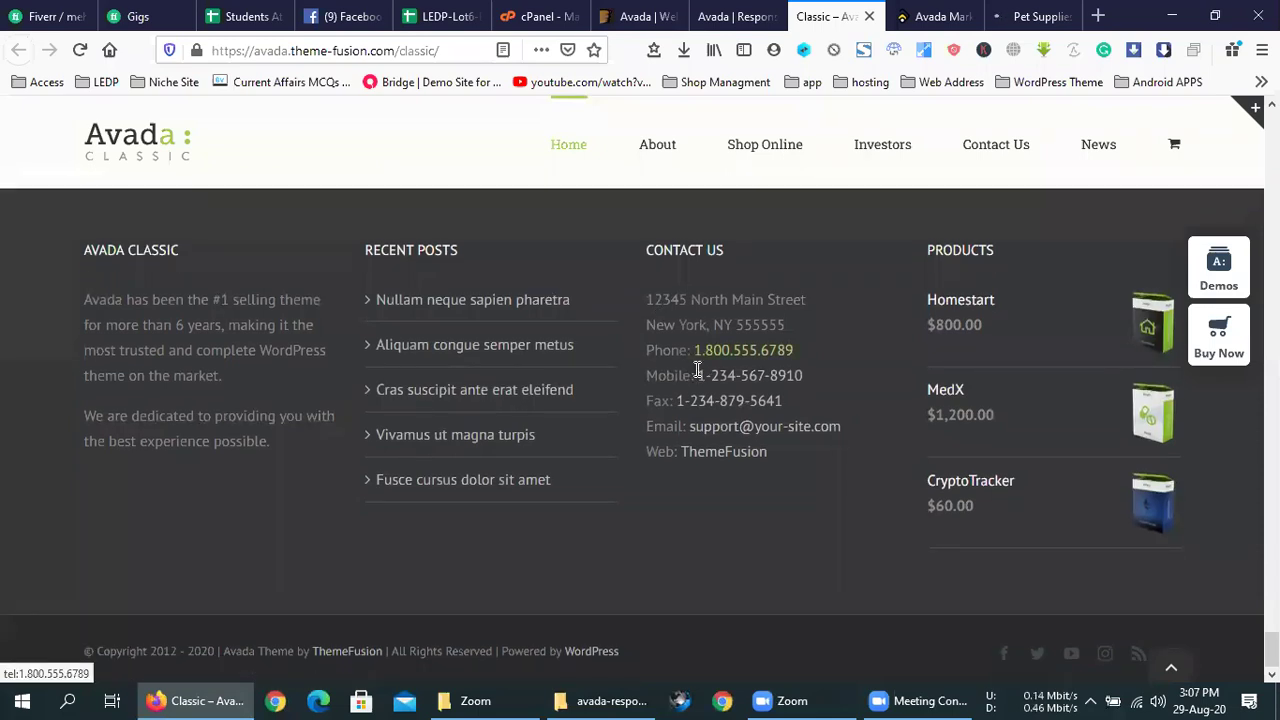
{"action": "key", "text": "ctrl+w"}
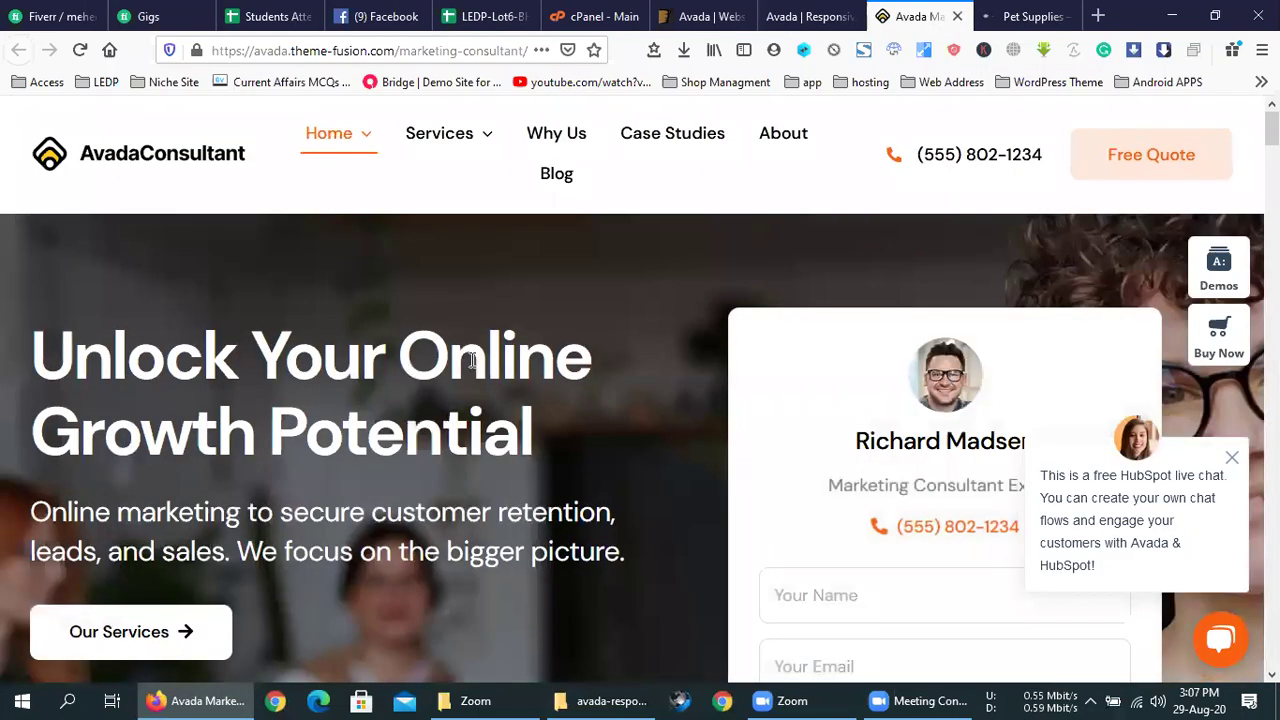
- Scroll through the Avada Marketing Consultant demo and close it
{"action": "scroll", "coordinate": [475, 367], "scroll_direction": "down", "scroll_amount": 5}
{"action": "scroll", "coordinate": [475, 367], "scroll_direction": "down", "scroll_amount": 15}
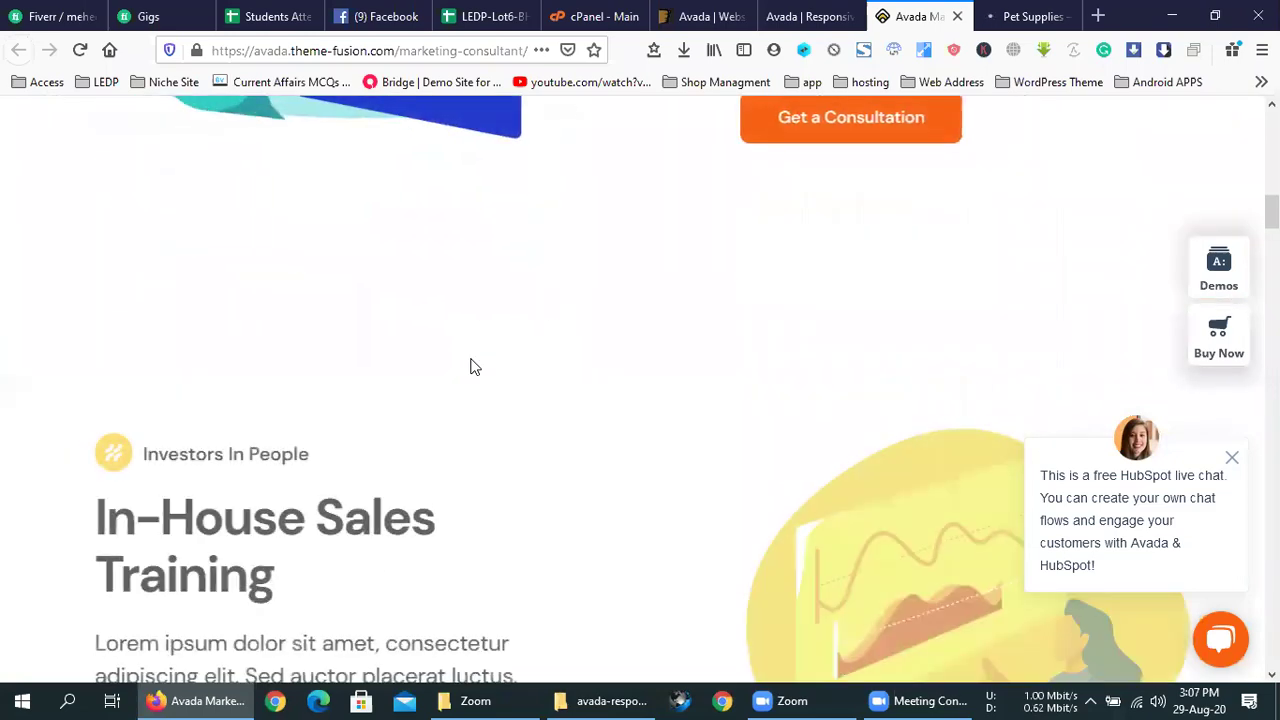
{"action": "scroll", "coordinate": [475, 367], "scroll_direction": "down", "scroll_amount": 12}
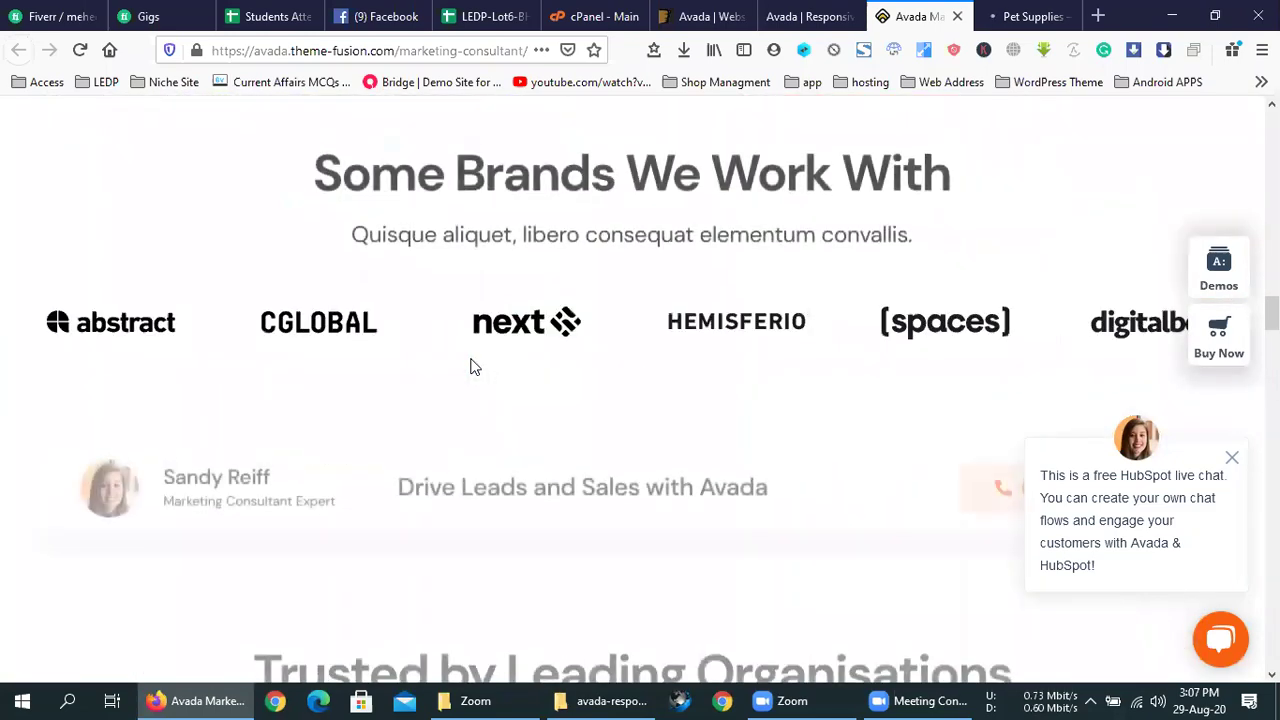
{"action": "scroll", "coordinate": [475, 367], "scroll_direction": "down", "scroll_amount": 15}
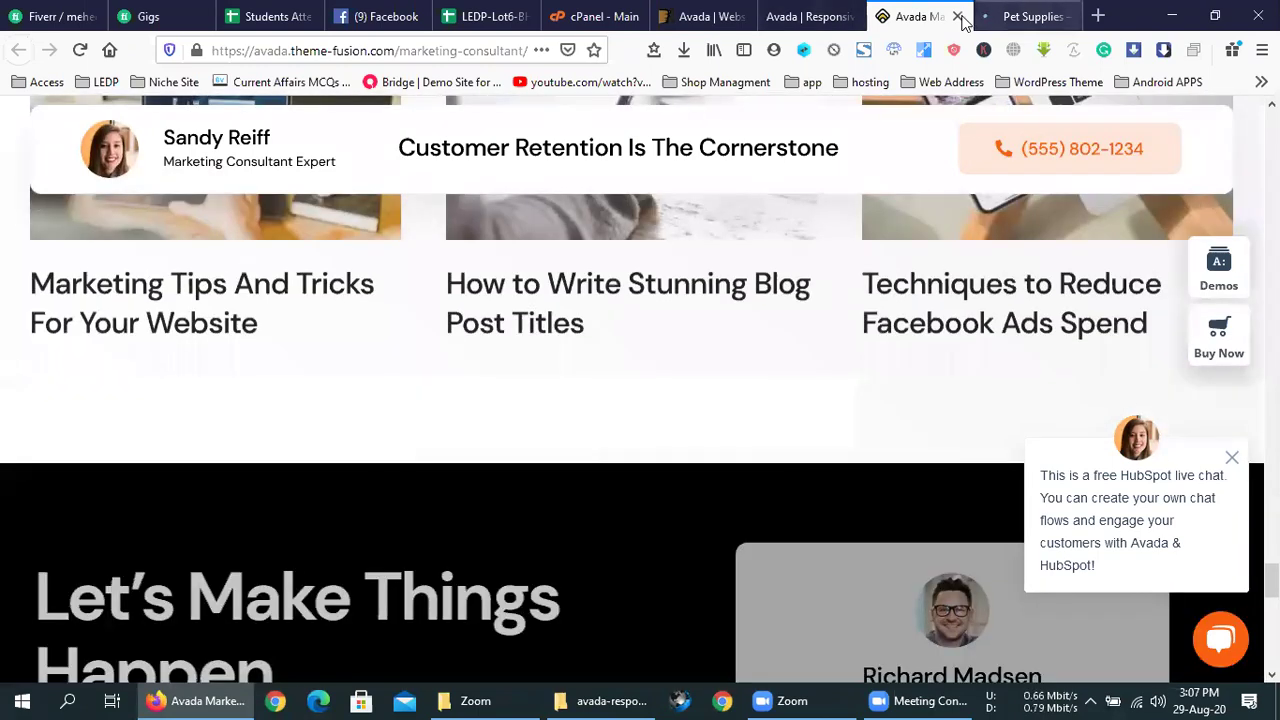
{"action": "left_click", "coordinate": [957, 16]}
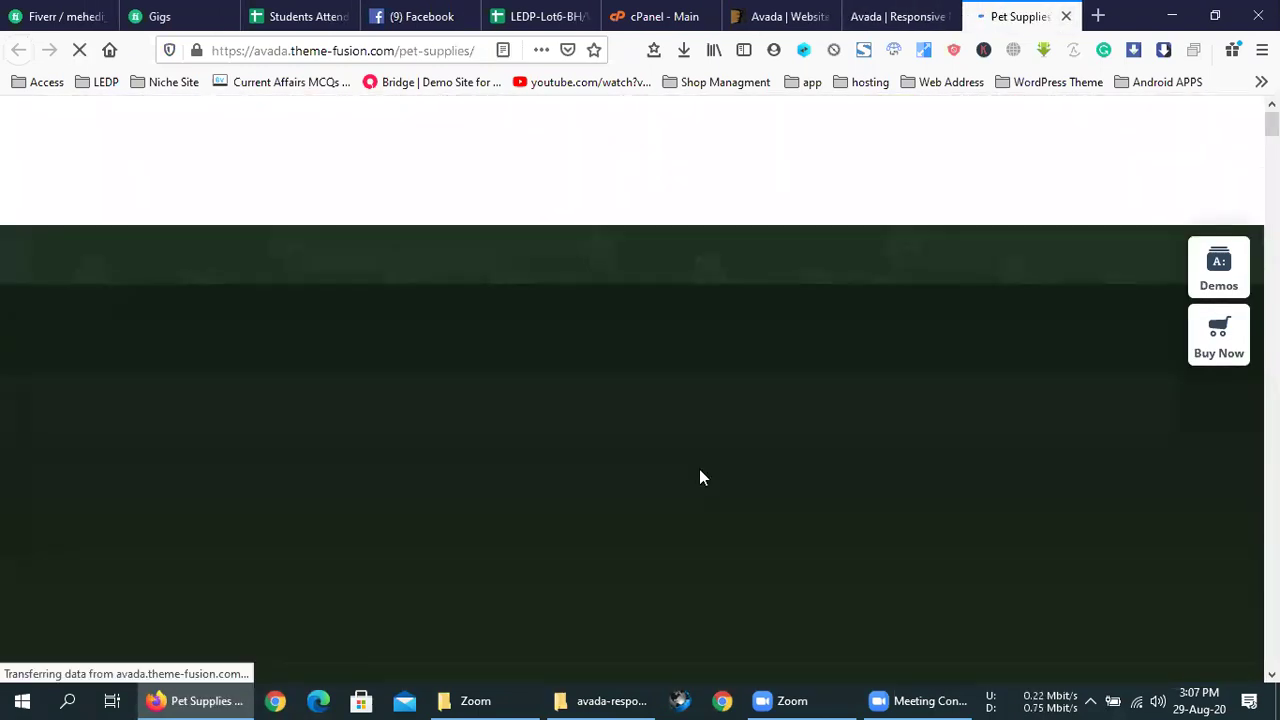
- Review the Pet Supplies demo and close its tab
{"action": "scroll", "coordinate": [699, 477], "scroll_direction": "down", "scroll_amount": 5}
{"action": "scroll", "coordinate": [699, 477], "scroll_direction": "down", "scroll_amount": 5}
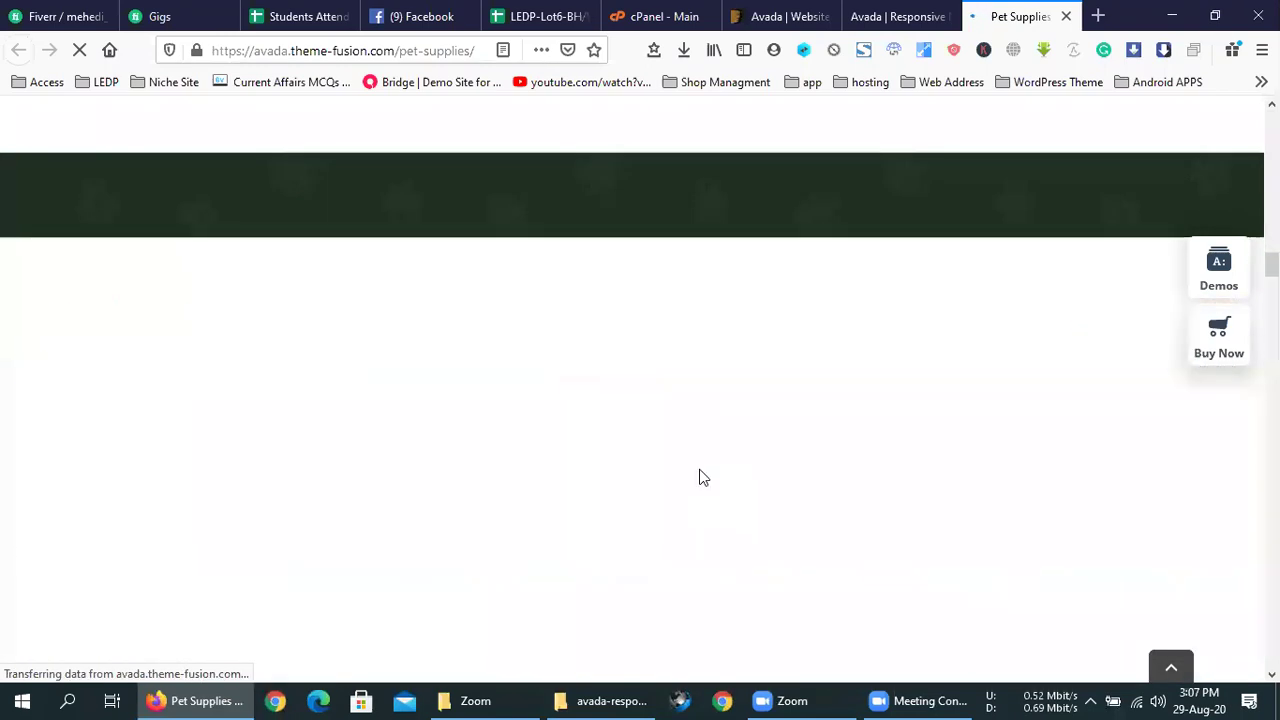
{"action": "scroll", "coordinate": [699, 477], "scroll_direction": "up", "scroll_amount": 8}
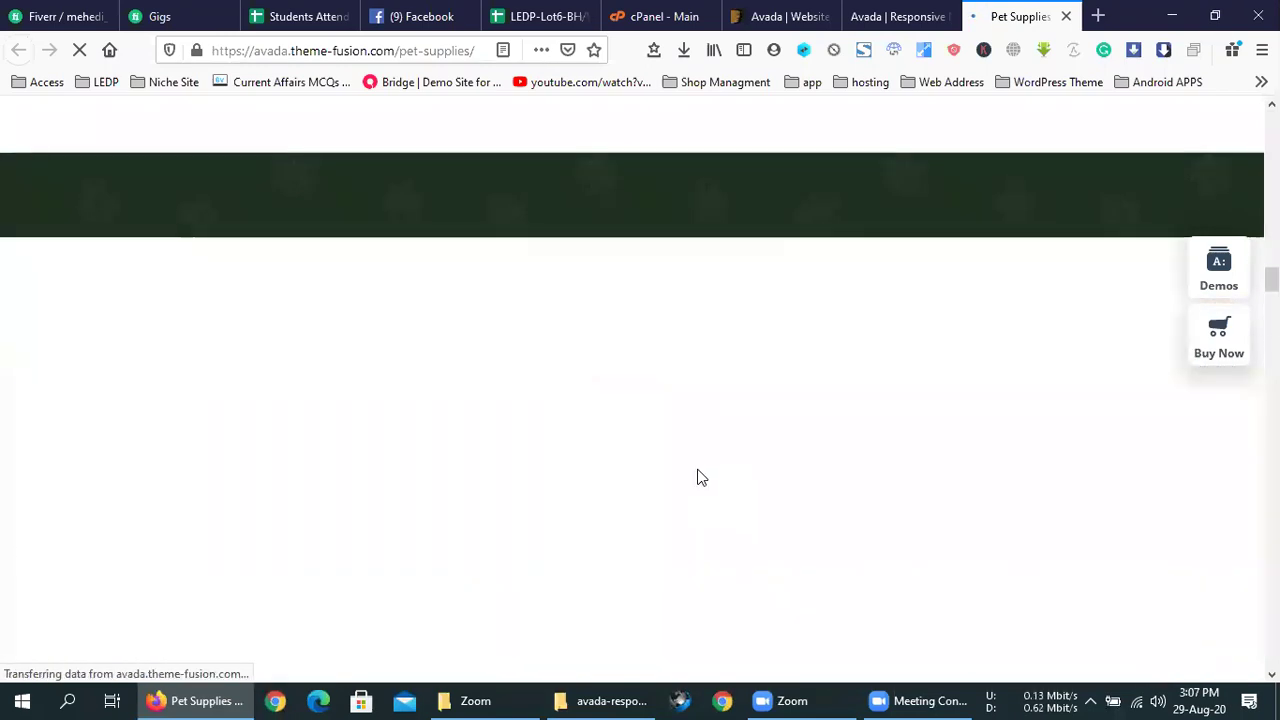
{"action": "scroll", "coordinate": [699, 477], "scroll_direction": "up", "scroll_amount": 5}
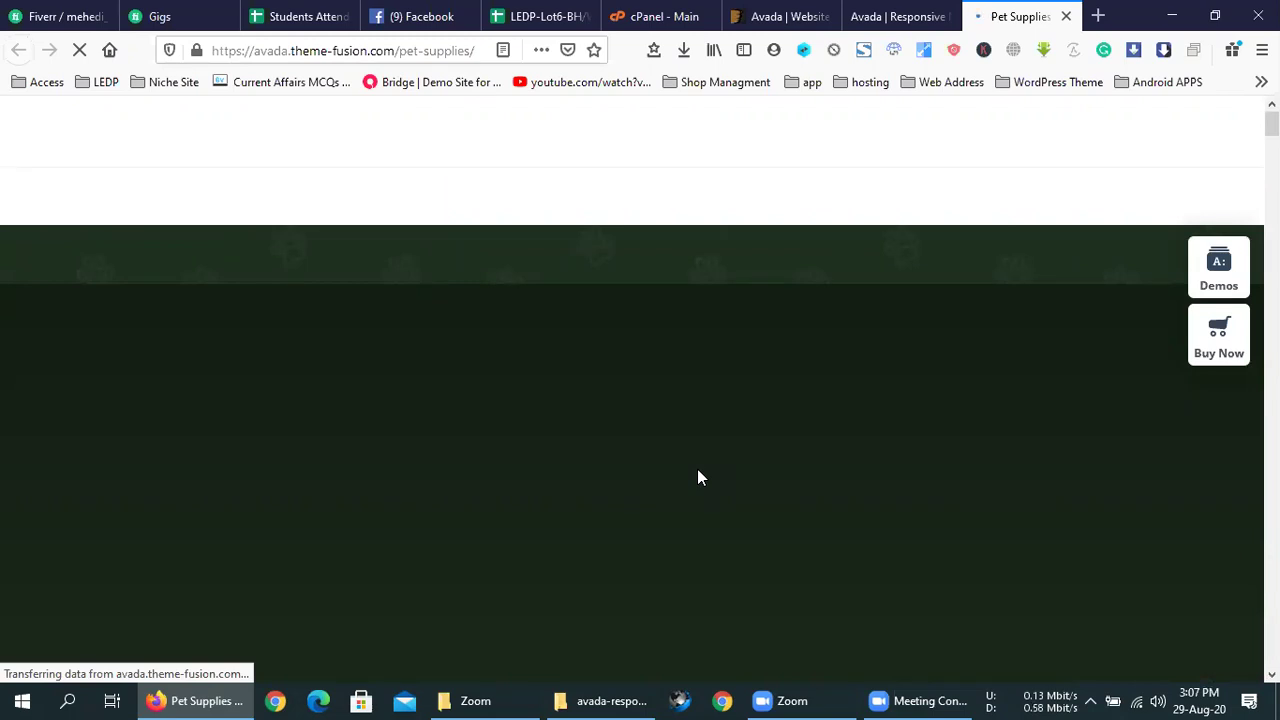
{"action": "scroll", "coordinate": [699, 478], "scroll_direction": "down", "scroll_amount": 6}
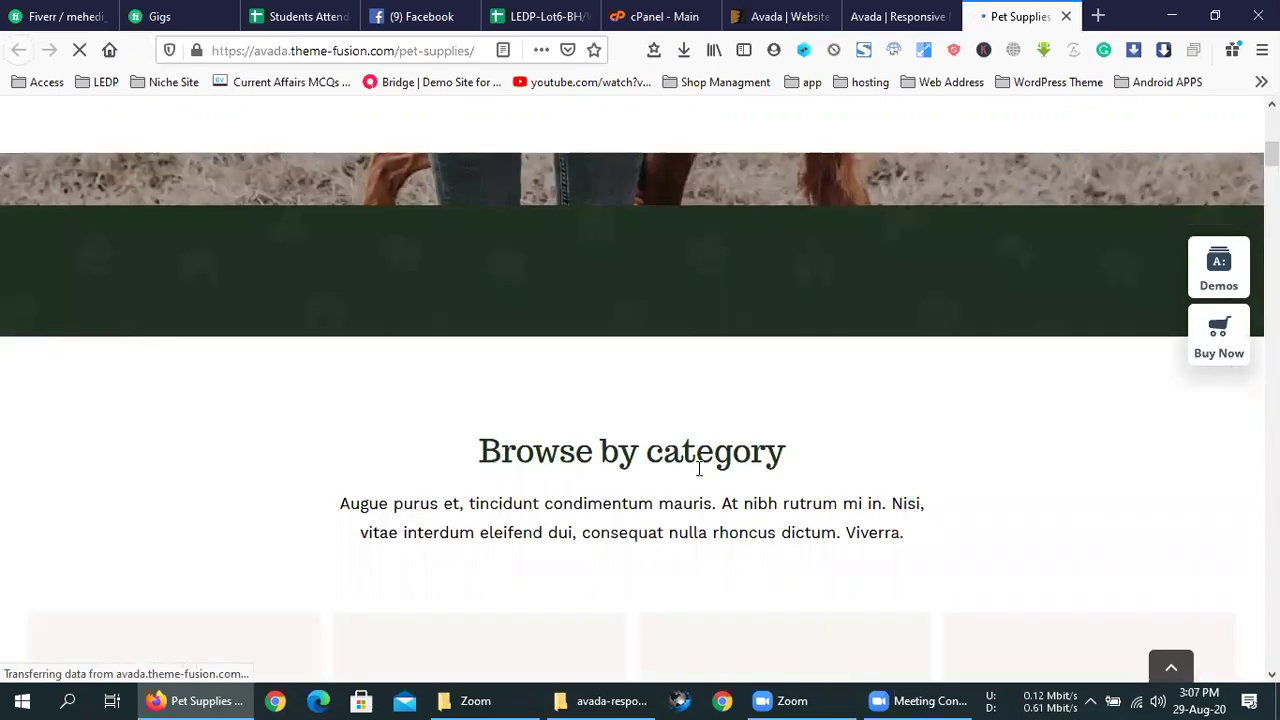
{"action": "scroll", "coordinate": [699, 475], "scroll_direction": "down", "scroll_amount": 4}
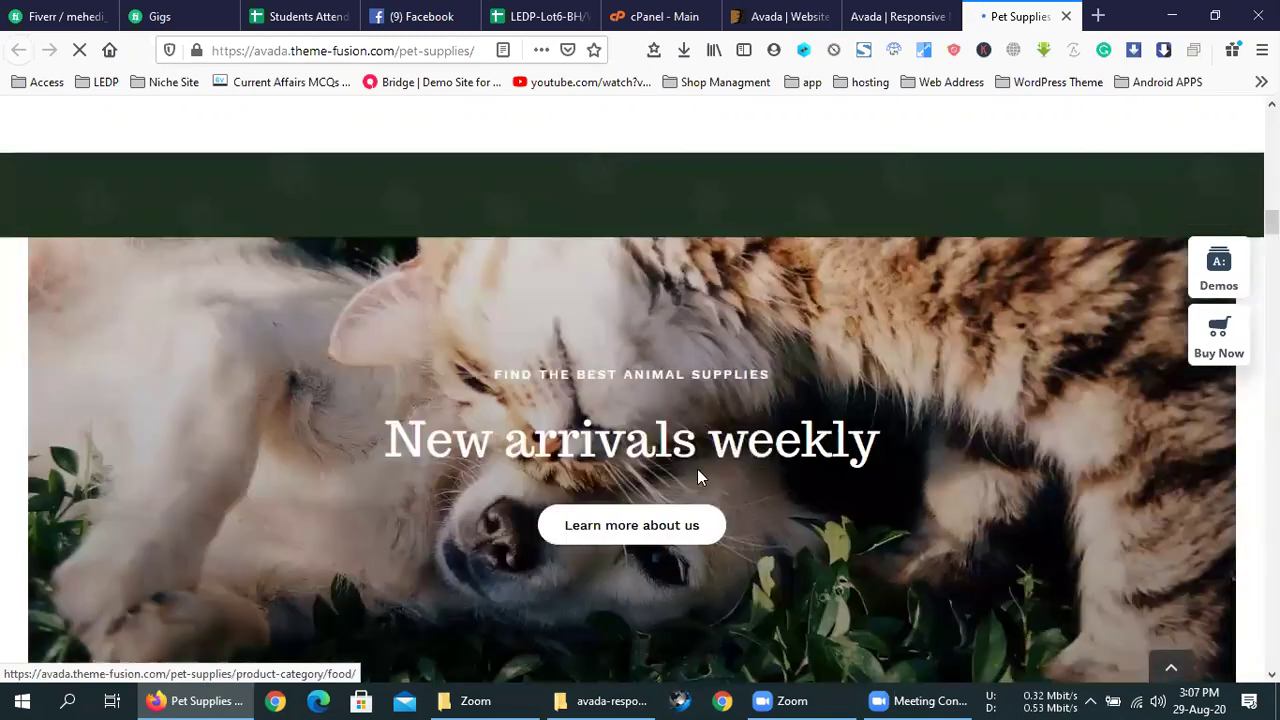
{"action": "left_click", "coordinate": [1065, 16]}
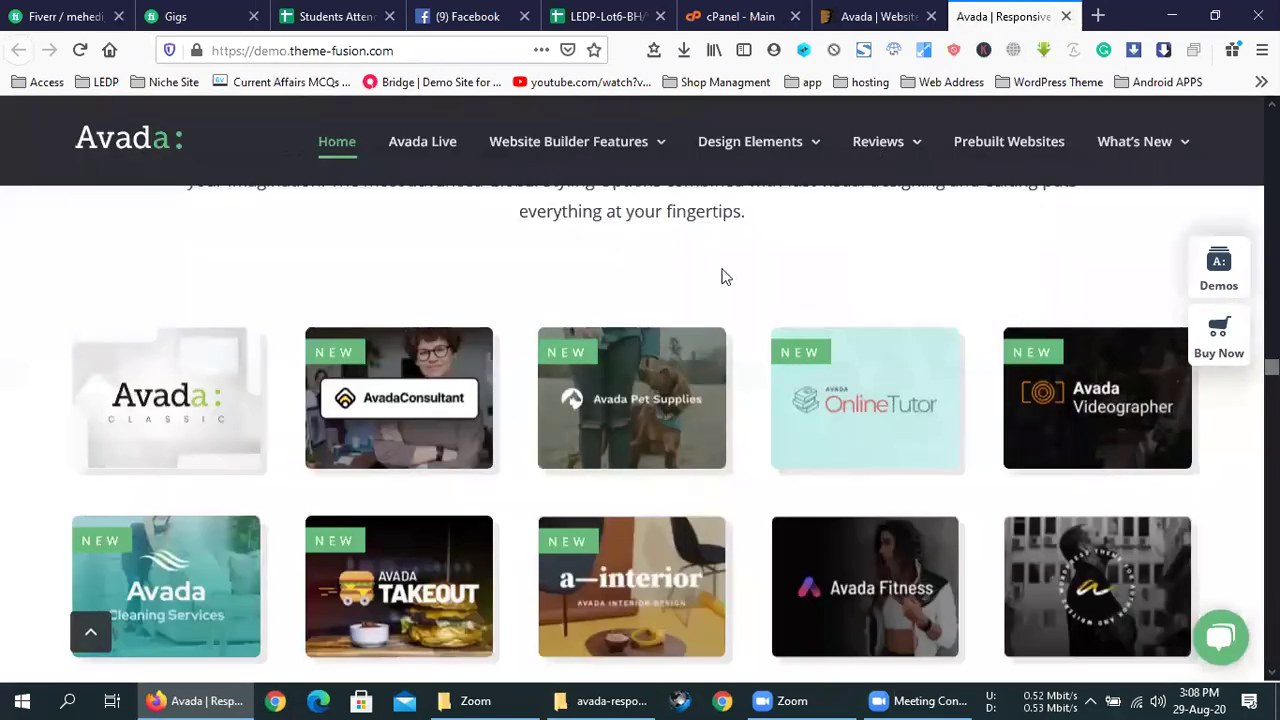
- Close the Avada demo showcase and ThemeForest tabs to return to cPanel
{"action": "scroll", "coordinate": [740, 300], "scroll_direction": "down", "scroll_amount": 3}
{"action": "scroll", "coordinate": [744, 362], "scroll_direction": "down", "scroll_amount": 15}
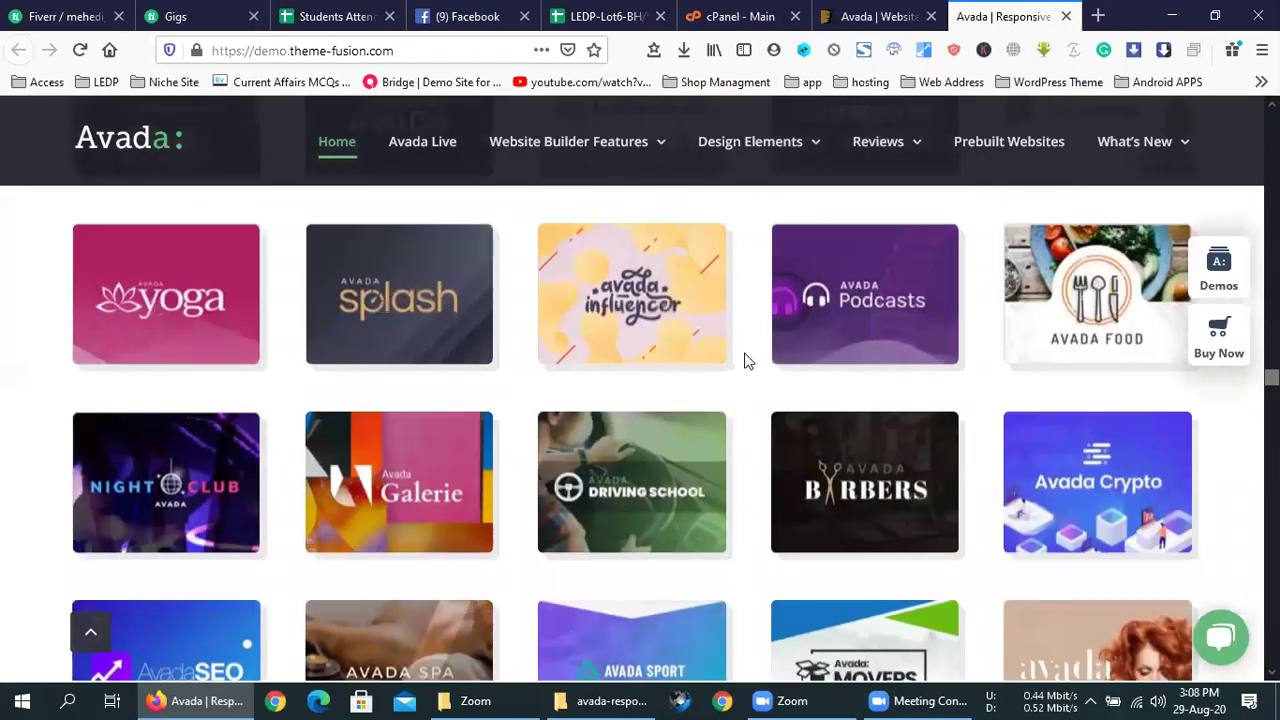
{"action": "scroll", "coordinate": [744, 370], "scroll_direction": "up", "scroll_amount": 10}
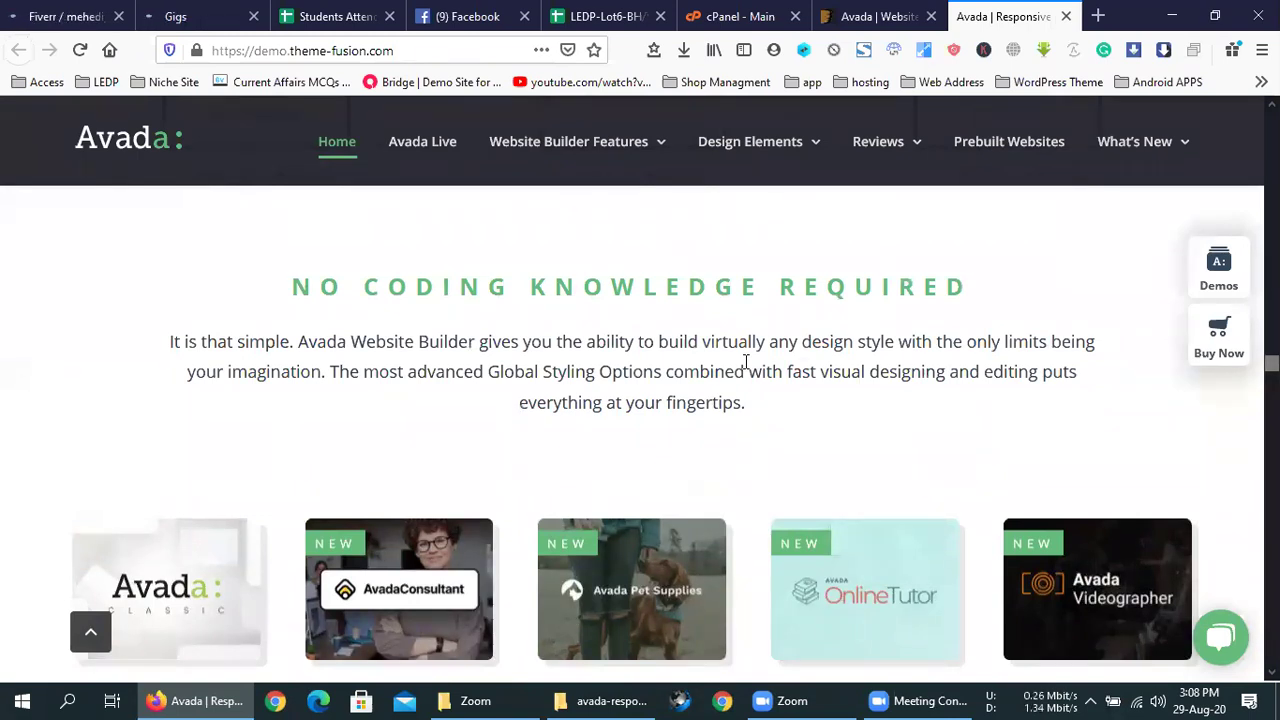
{"action": "scroll", "coordinate": [745, 362], "scroll_direction": "up", "scroll_amount": 10}
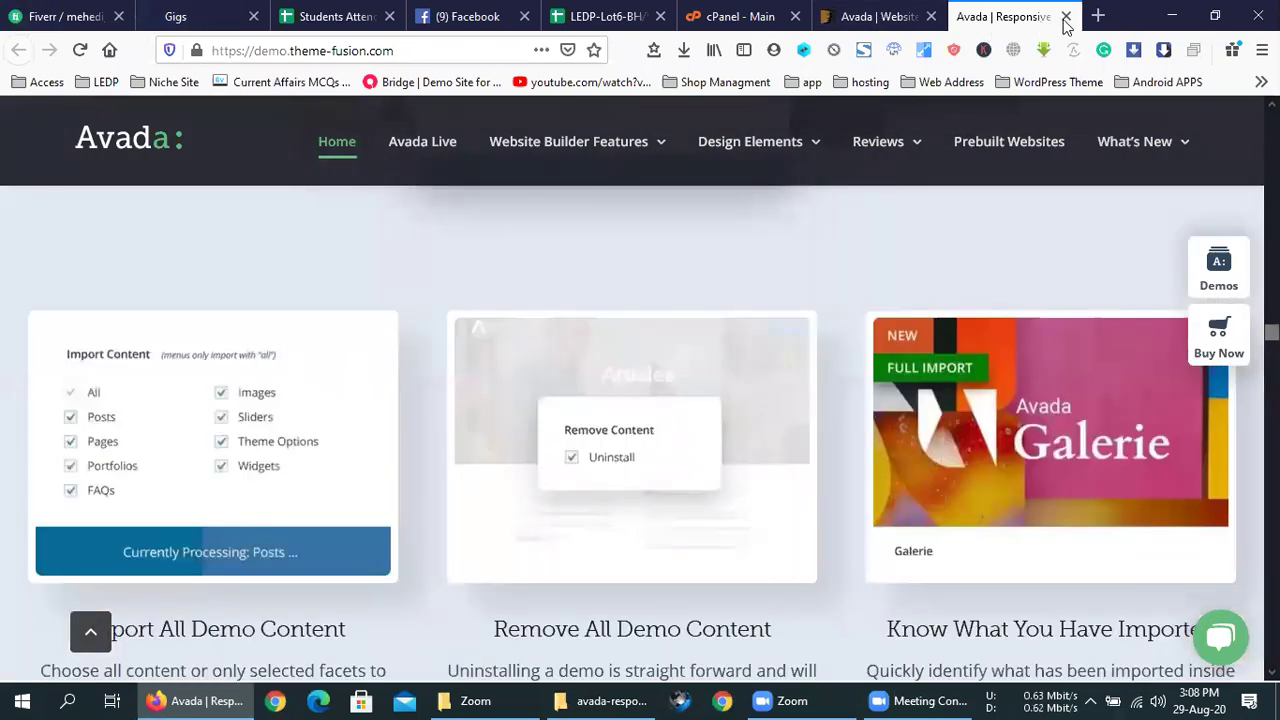
{"action": "left_click", "coordinate": [1066, 16]}
{"action": "left_click", "coordinate": [1066, 16]}
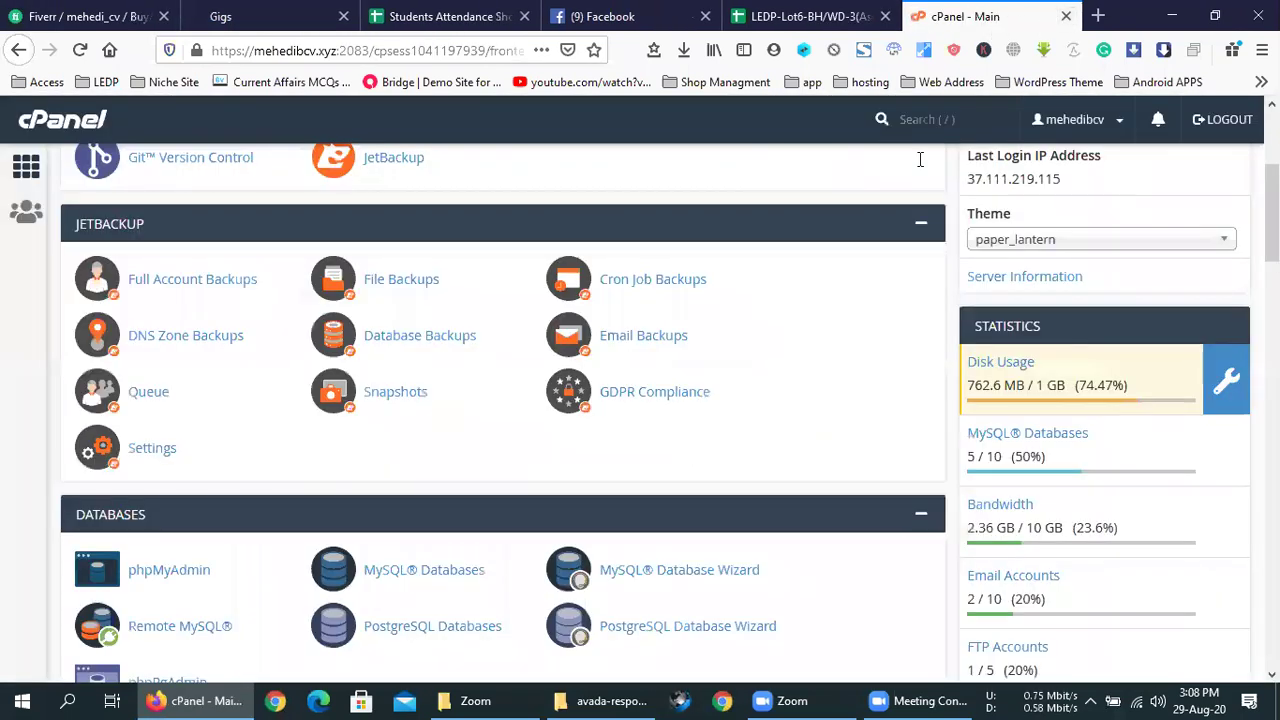
- Open the Softaculous WordPress installer and set the install directory to avada3
{"action": "scroll", "coordinate": [808, 400], "scroll_direction": "down", "scroll_amount": 5}
{"action": "scroll", "coordinate": [808, 405], "scroll_direction": "down", "scroll_amount": 15}
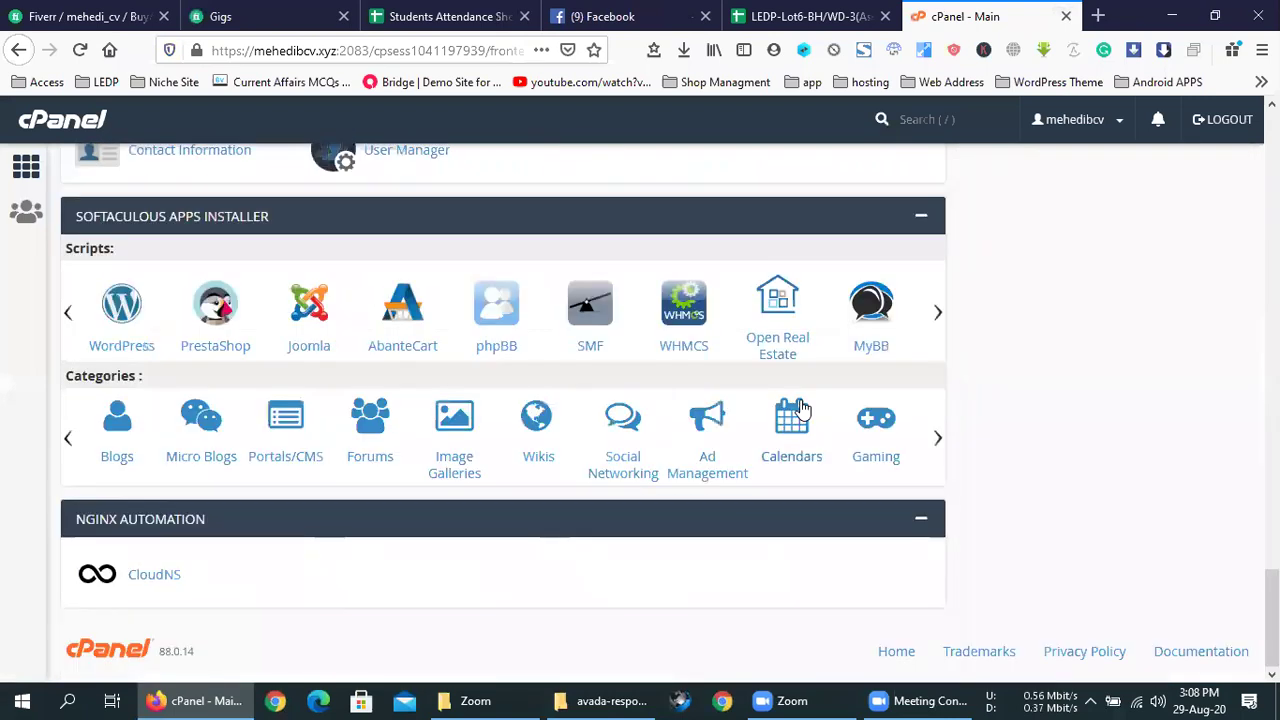
{"action": "left_click", "coordinate": [122, 305]}
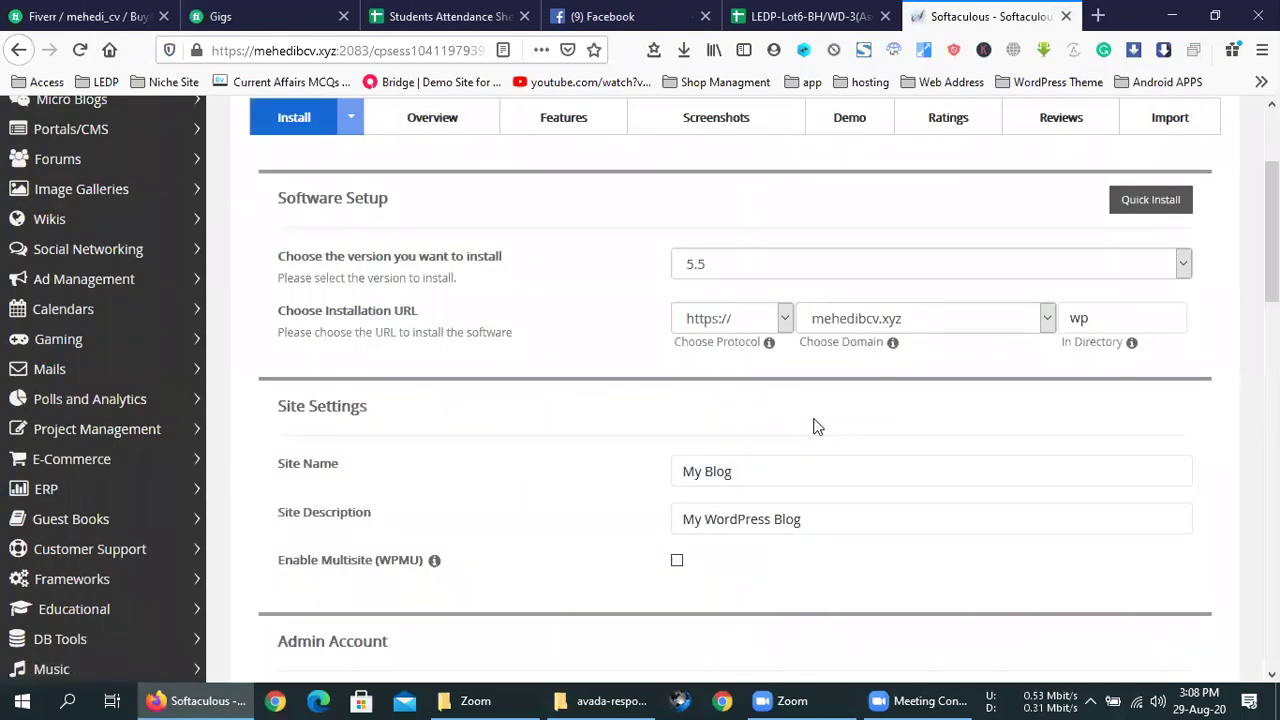
{"action": "double_click", "coordinate": [1096, 328]}
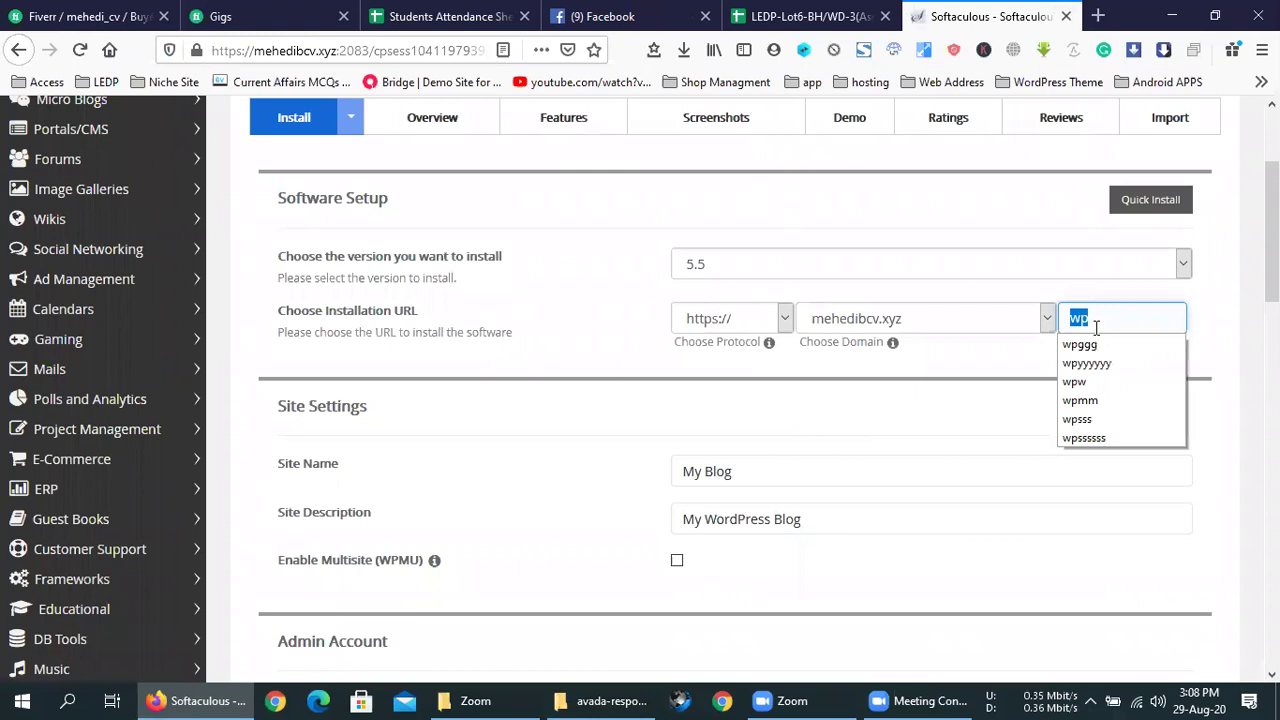
{"action": "type", "text": "avada"}
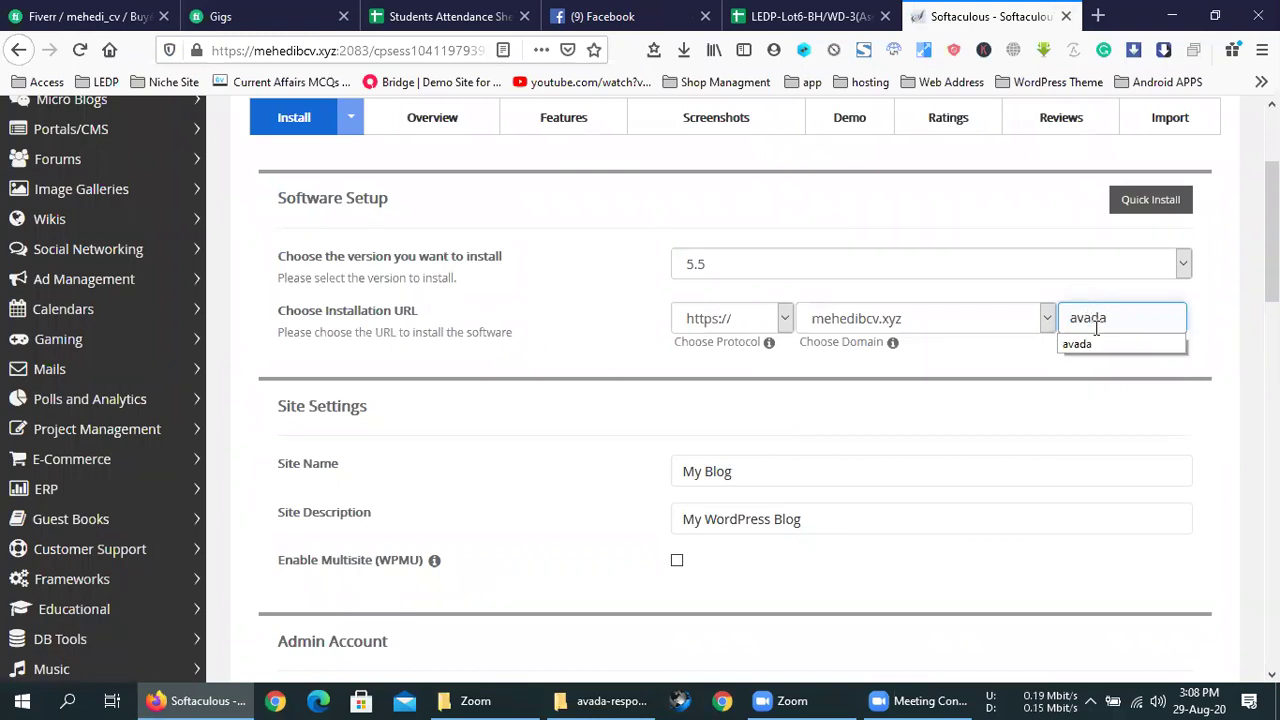
{"action": "type", "text": "1"}
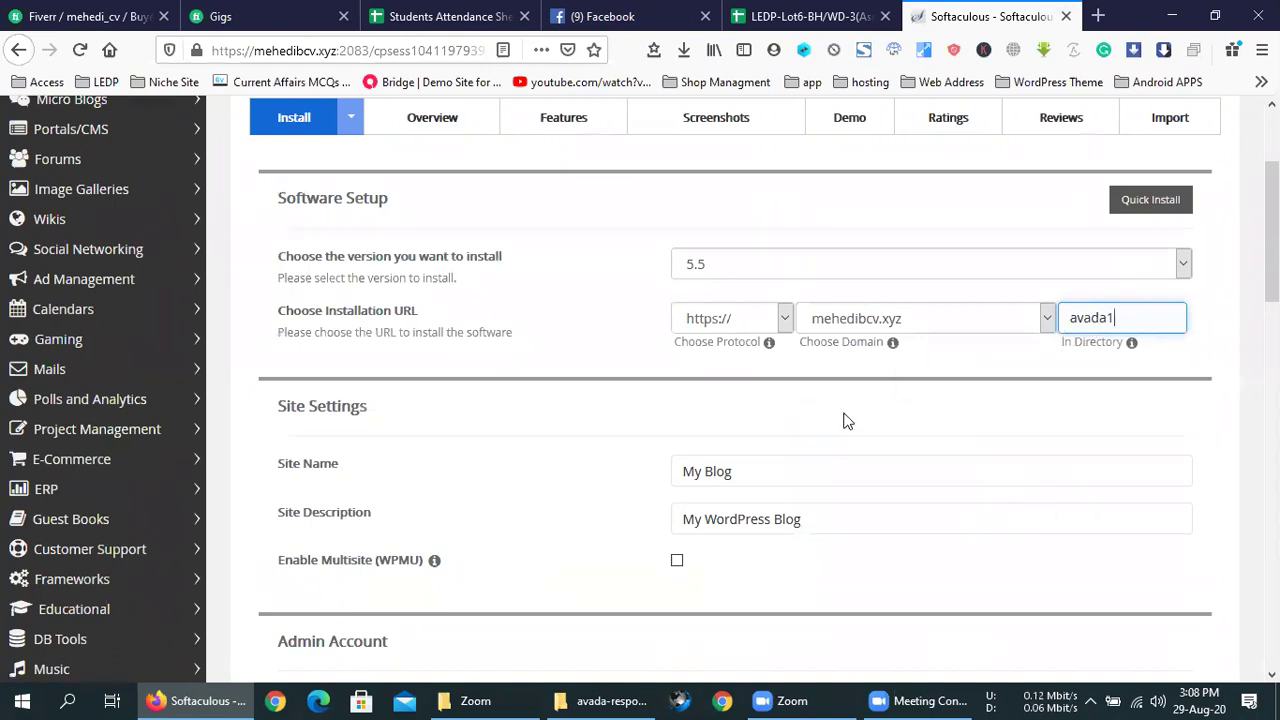
{"action": "key", "text": "BackSpace"}
{"action": "type", "text": "3"}
{"action": "key", "text": "BackSpace"}
{"action": "type", "text": "3"}
{"action": "left_click", "coordinate": [951, 361]}
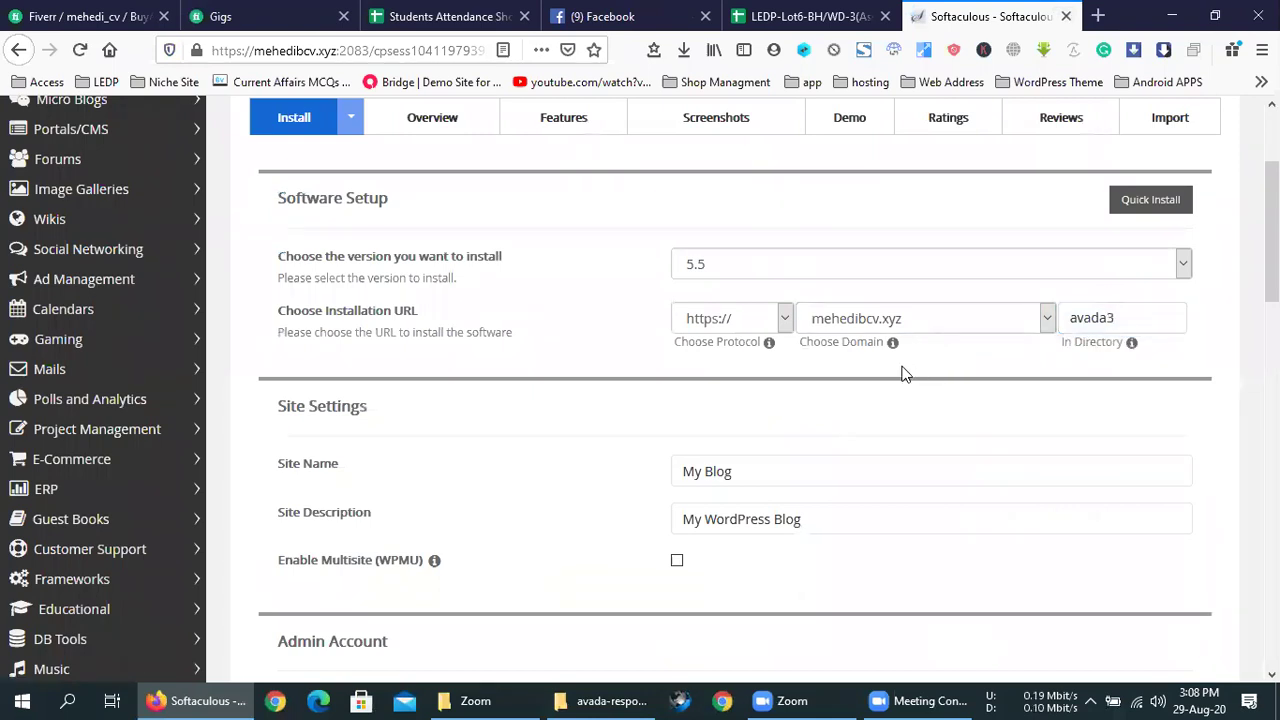
- Enter the admin password and start the WordPress installation
{"action": "scroll", "coordinate": [892, 371], "scroll_direction": "down", "scroll_amount": 7}
{"action": "scroll", "coordinate": [892, 381], "scroll_direction": "up", "scroll_amount": 5}
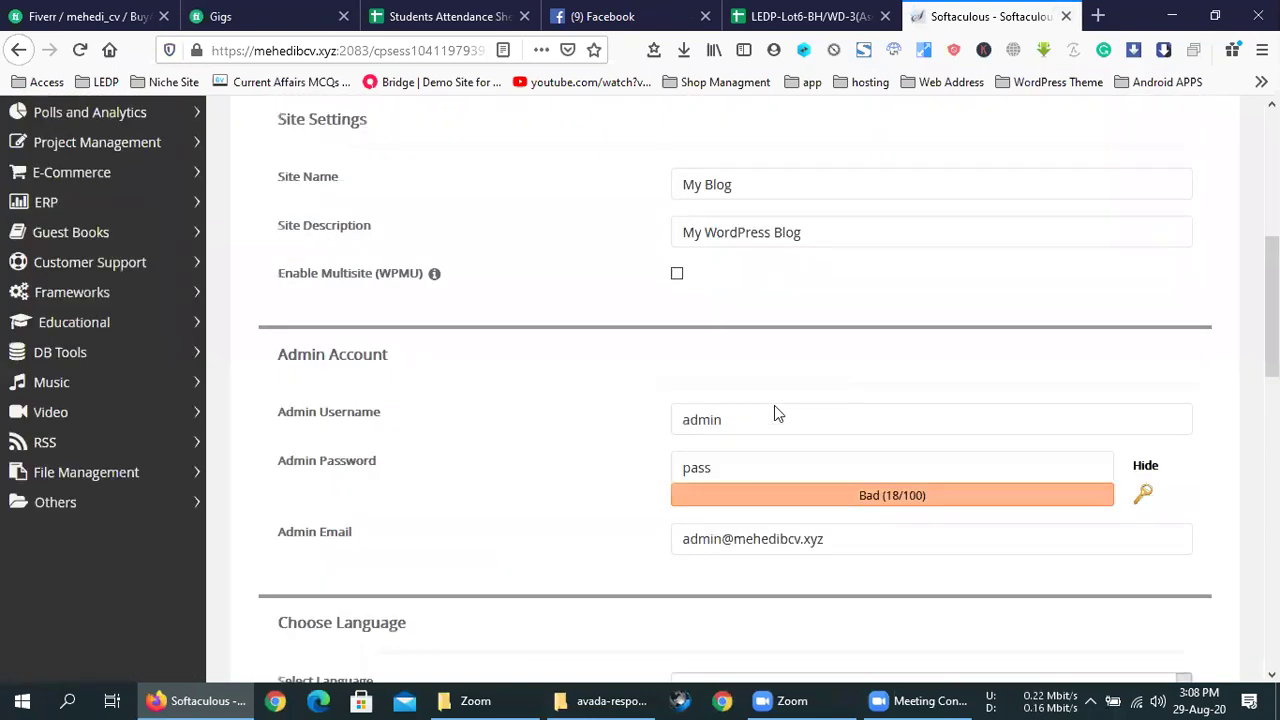
{"action": "left_click", "coordinate": [769, 474]}
{"action": "scroll", "coordinate": [803, 425], "scroll_direction": "down", "scroll_amount": 3}
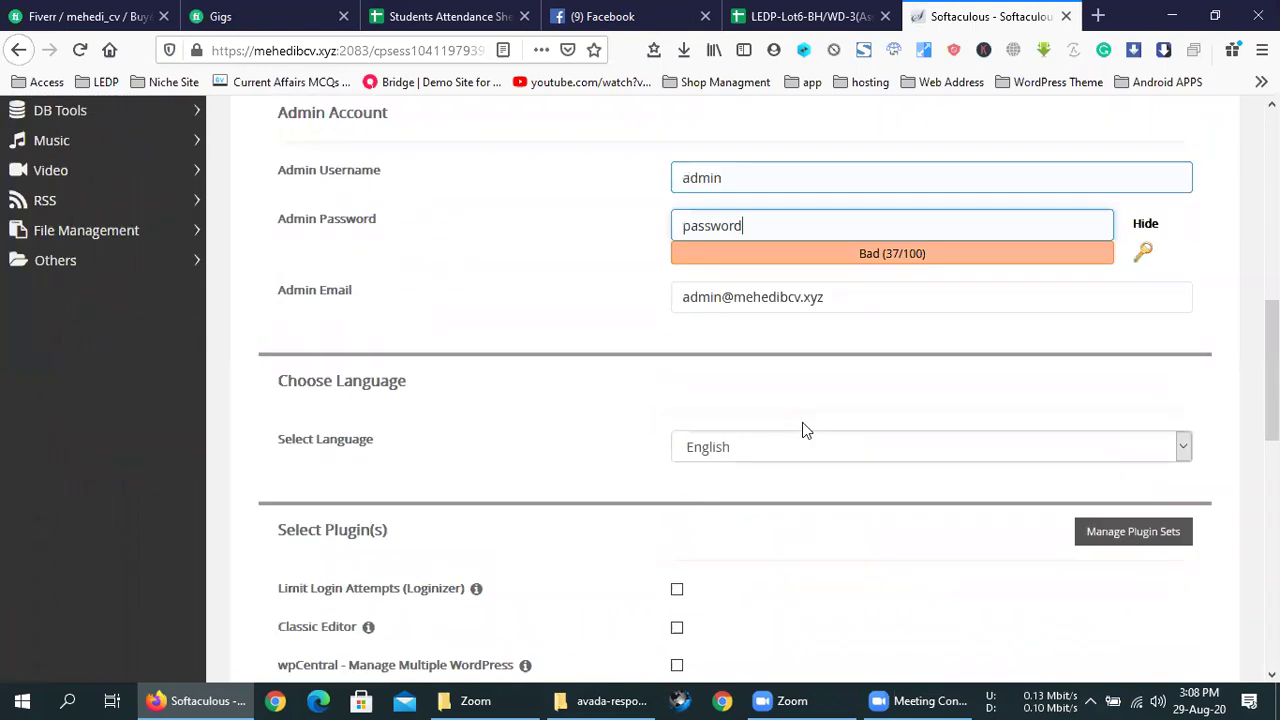
{"action": "scroll", "coordinate": [803, 429], "scroll_direction": "down", "scroll_amount": 10}
{"action": "left_click", "coordinate": [752, 447]}
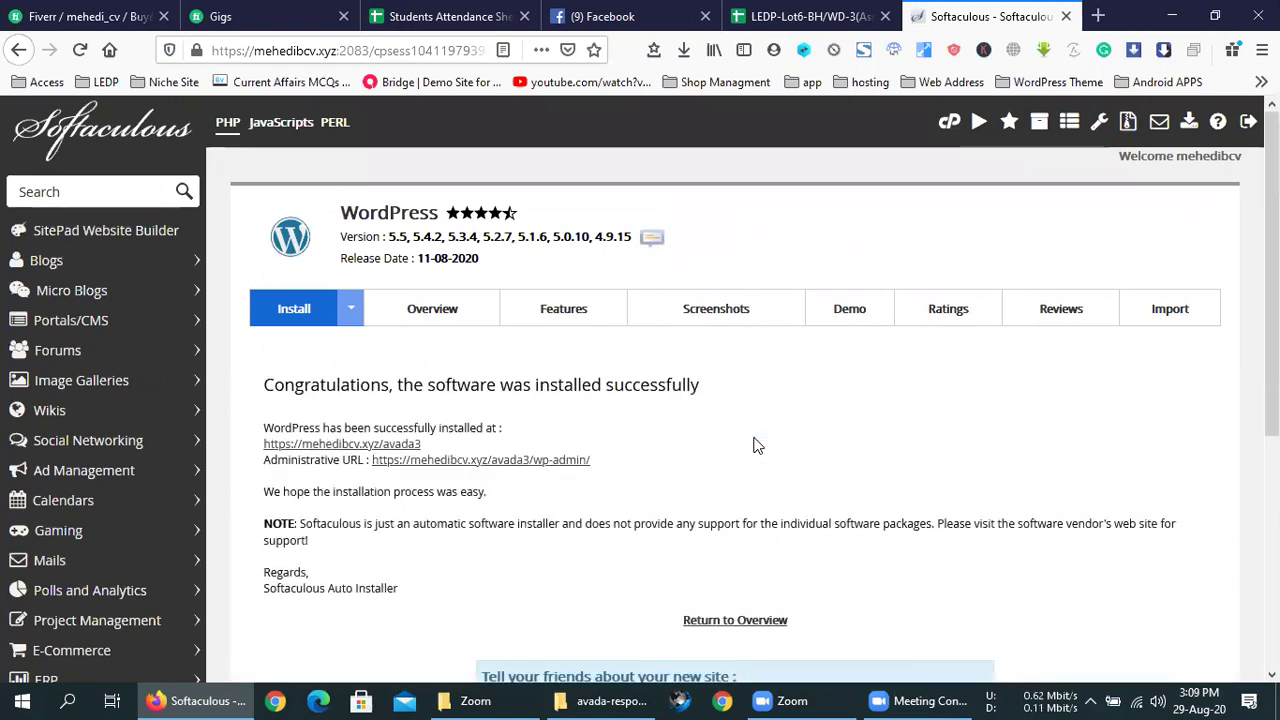
- Open the new site's wp-admin, minimize Firefox and refresh the desktop
{"action": "left_click", "coordinate": [535, 463]}
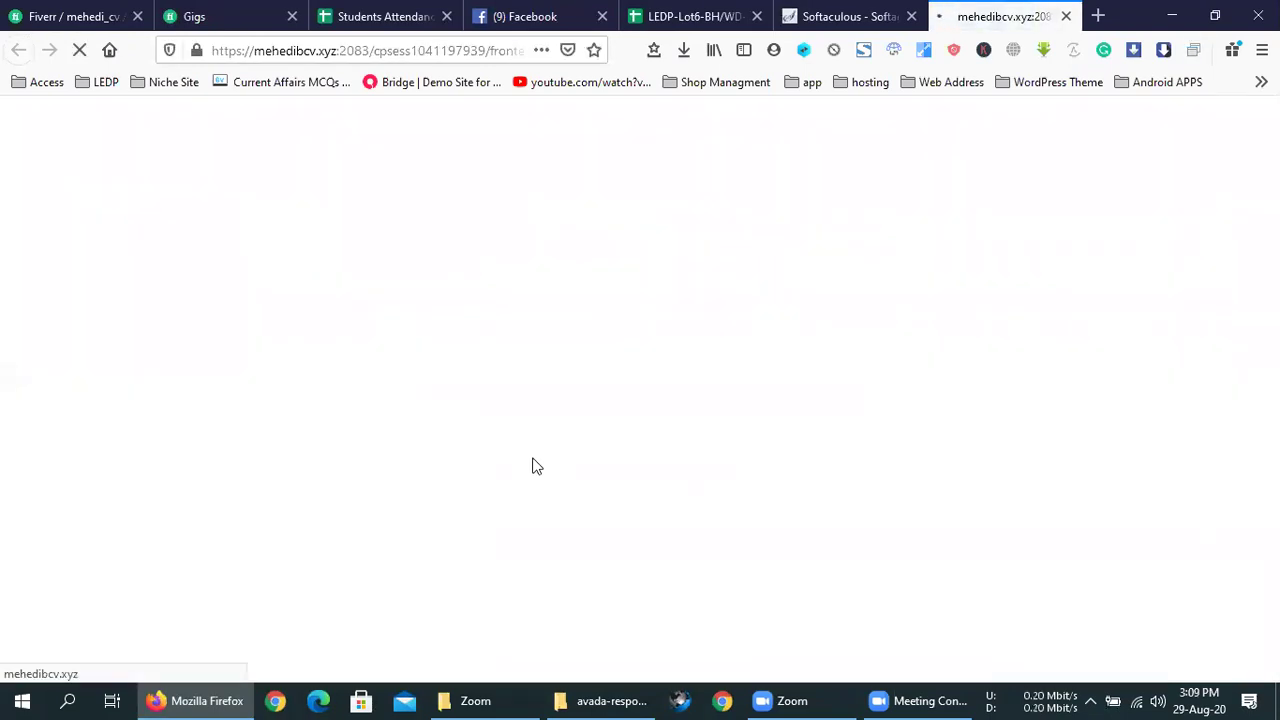
{"action": "left_click", "coordinate": [1172, 16]}
{"action": "right_click", "coordinate": [632, 290]}
{"action": "left_click", "coordinate": [664, 324]}
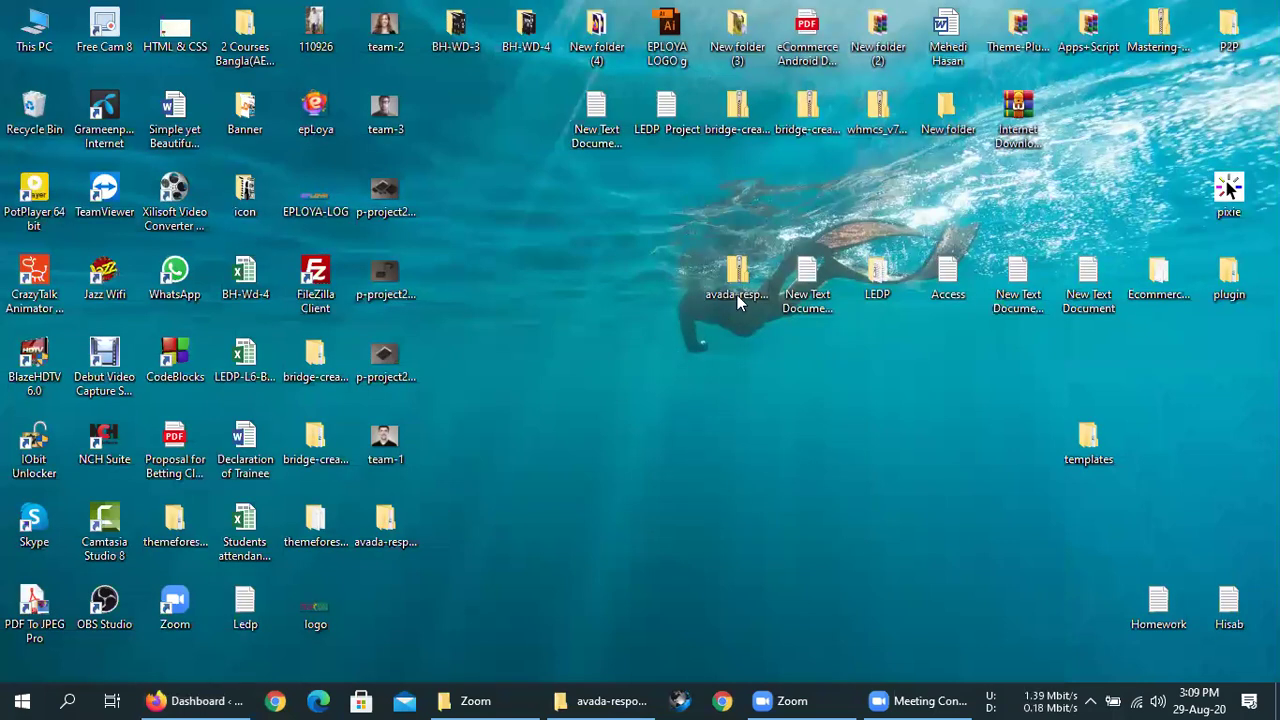
- Open the downloaded Avada zip, then Avada_Full_Package and the Avada Theme folder
{"action": "left_click", "coordinate": [737, 290]}
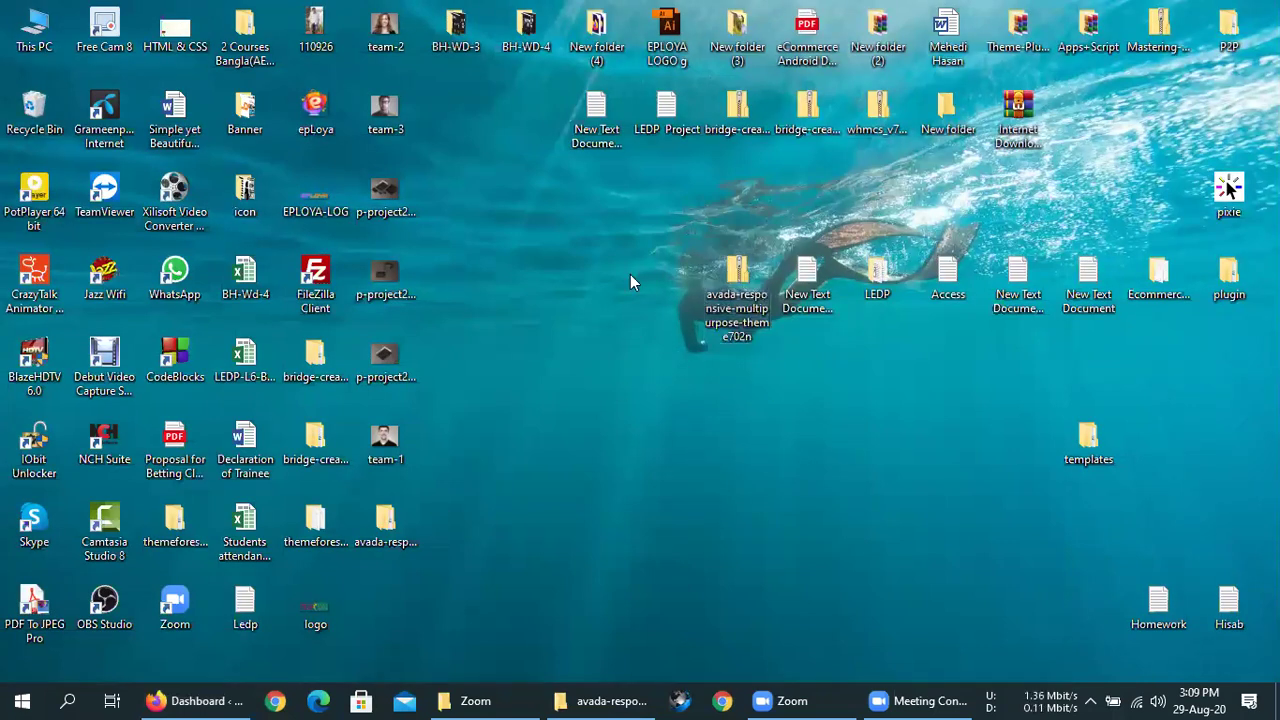
{"action": "double_click", "coordinate": [394, 530]}
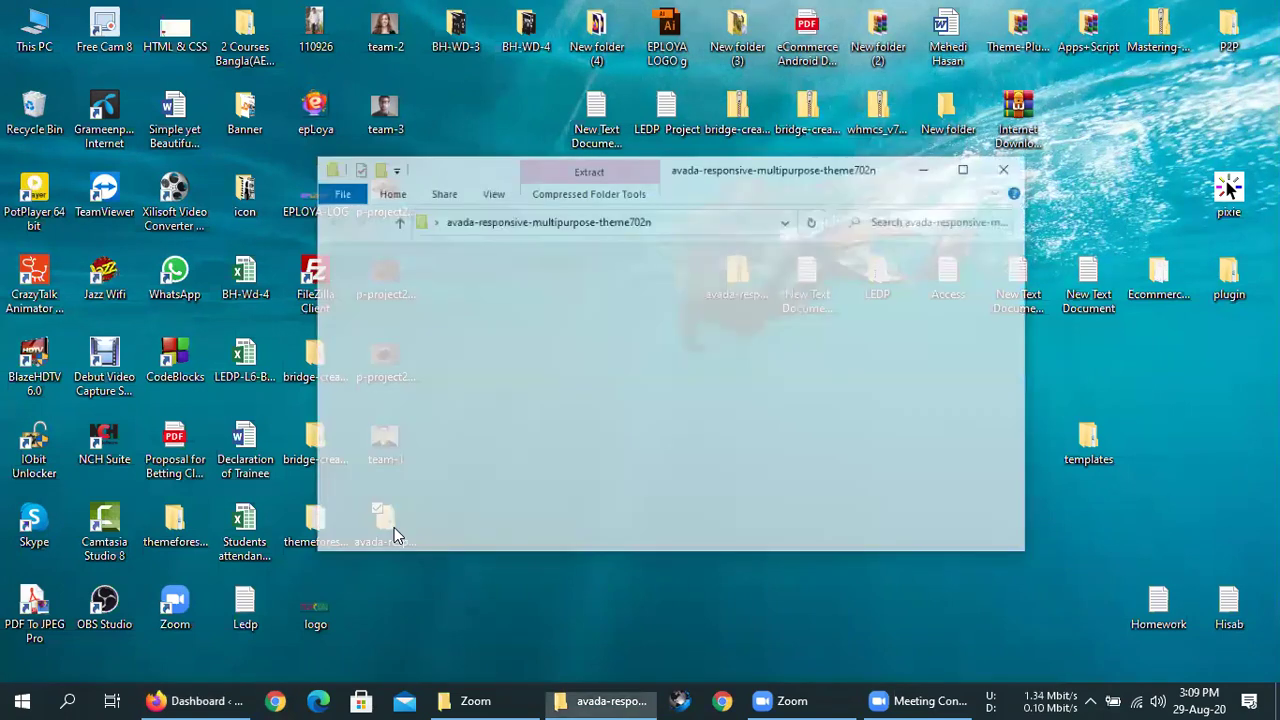
{"action": "double_click", "coordinate": [552, 253]}
{"action": "left_click", "coordinate": [556, 256]}
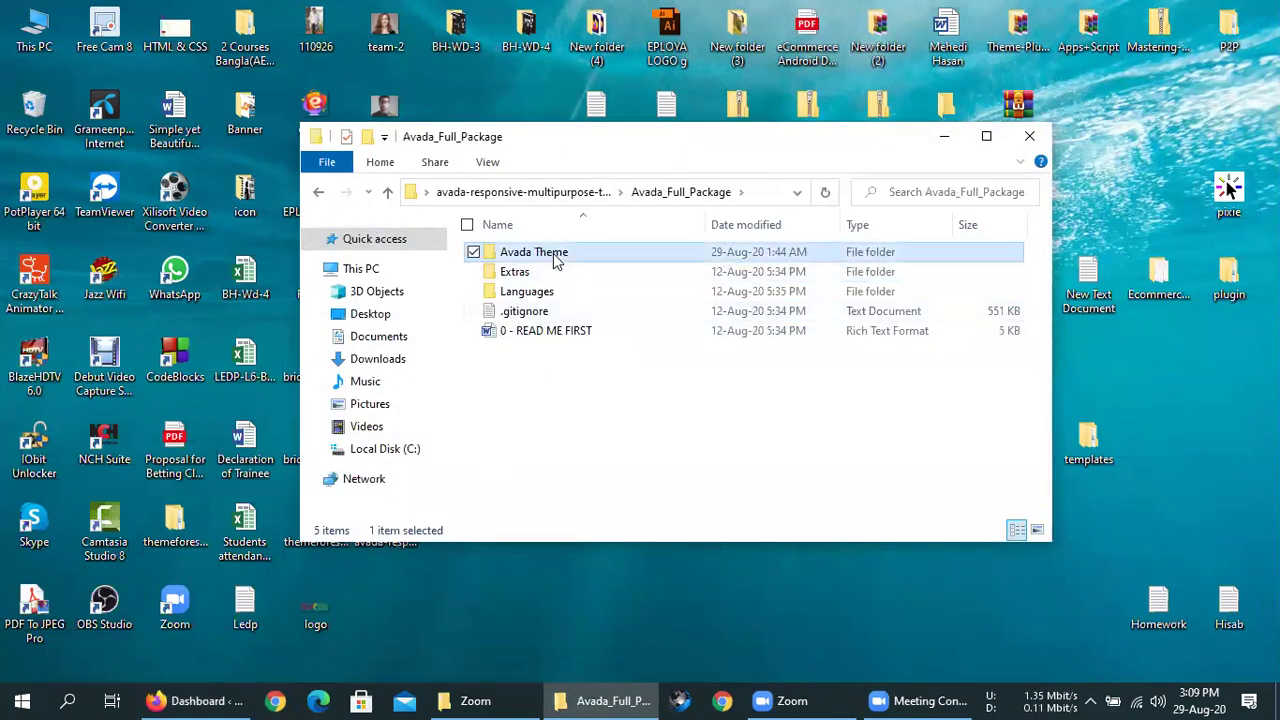
{"action": "double_click", "coordinate": [556, 256]}
- Inspect the three theme zips, move the folder window aside and clear the selection
{"action": "key", "text": "ctrl+a"}
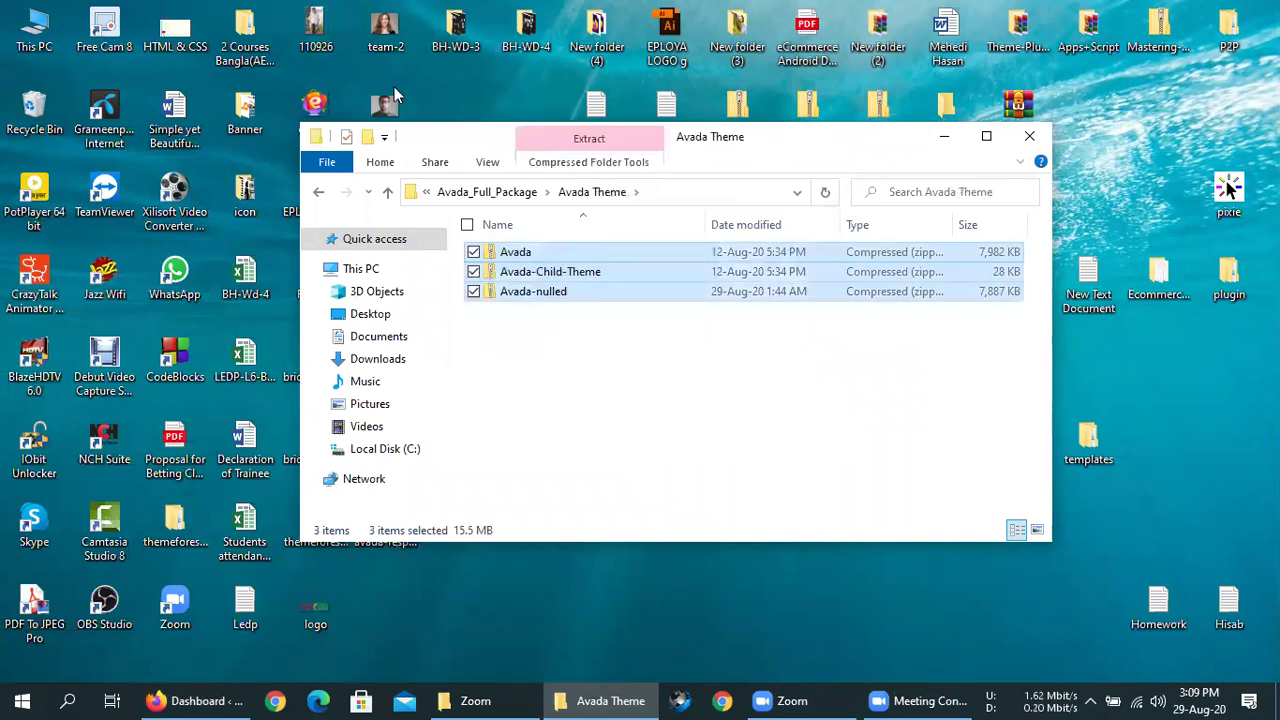
{"action": "left_click", "coordinate": [518, 251]}
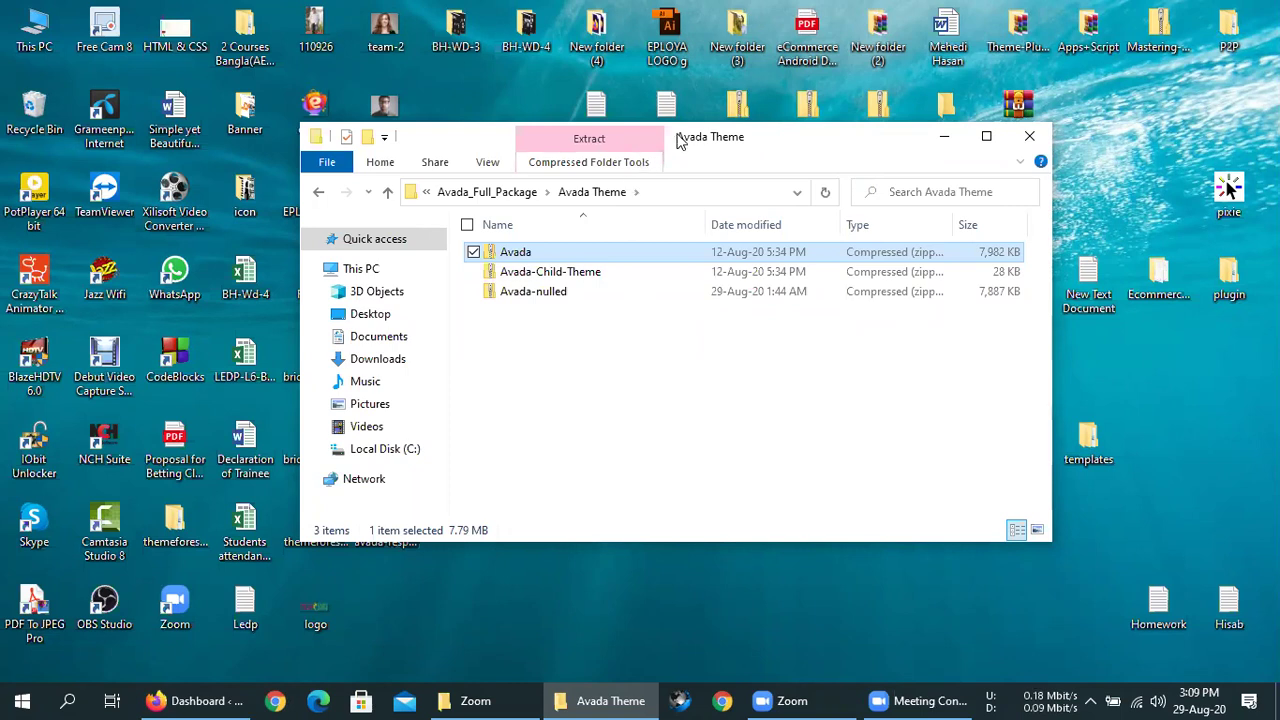
{"action": "left_click_drag", "start_coordinate": [677, 138], "coordinate": [815, 74]}
{"action": "left_click", "coordinate": [738, 525]}
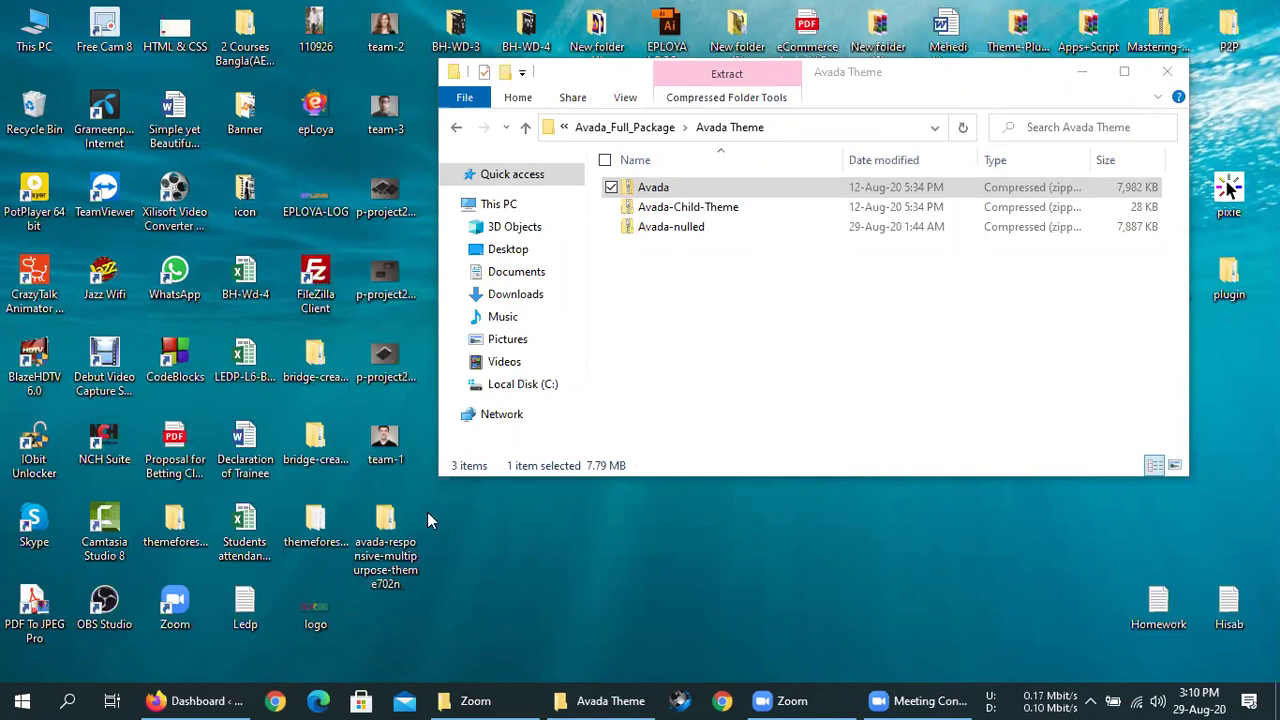
{"action": "left_click", "coordinate": [686, 316]}
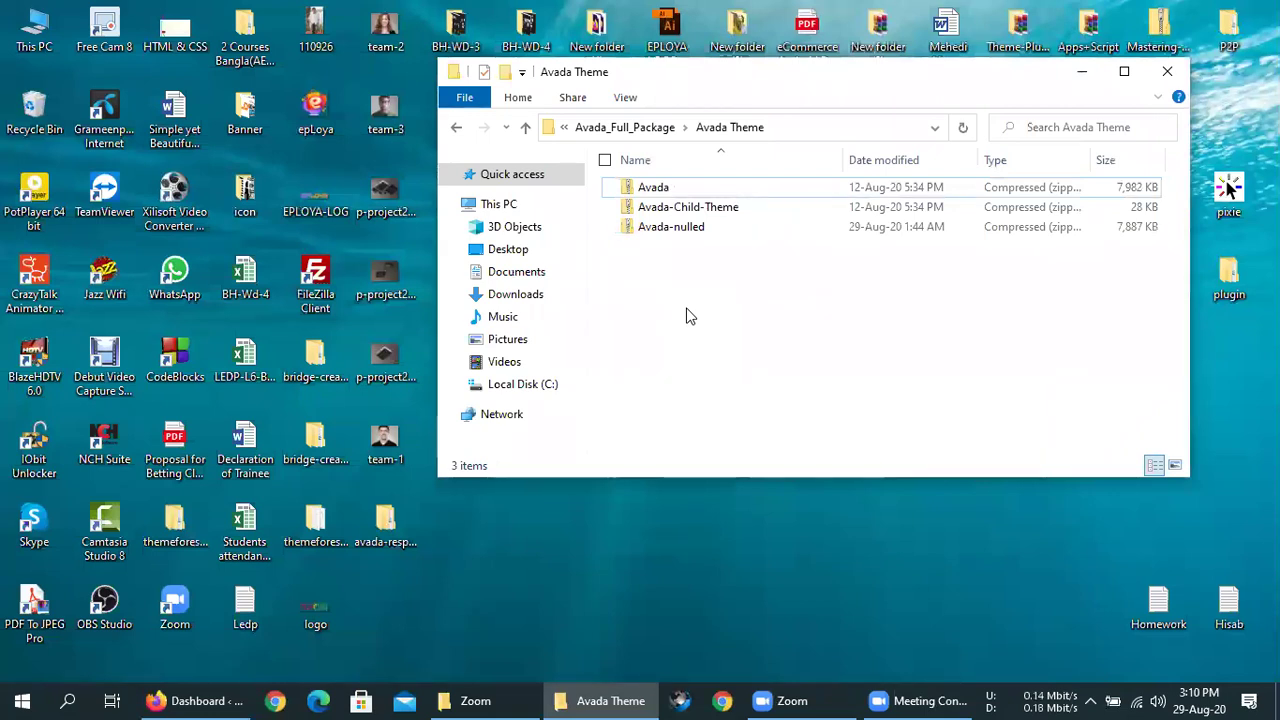
{"action": "right_click", "coordinate": [728, 572]}
{"action": "left_click", "coordinate": [805, 345]}
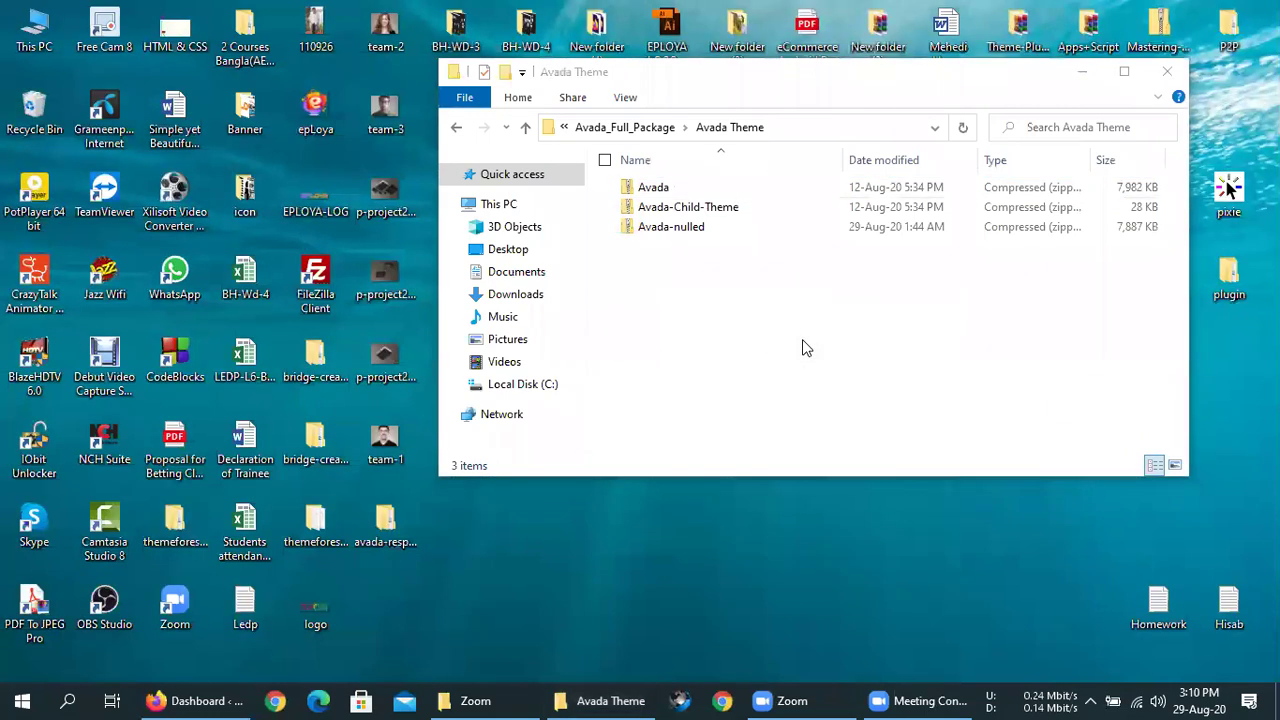
{"action": "left_click", "coordinate": [768, 277]}
{"action": "key", "text": "ctrl+a"}
{"action": "left_click", "coordinate": [770, 278]}
{"action": "right_click", "coordinate": [815, 541]}
{"action": "left_click", "coordinate": [863, 317]}
{"action": "right_click", "coordinate": [881, 617]}
{"action": "left_click", "coordinate": [963, 391]}
{"action": "left_click", "coordinate": [735, 351]}
{"action": "key", "text": "ctrl+a"}
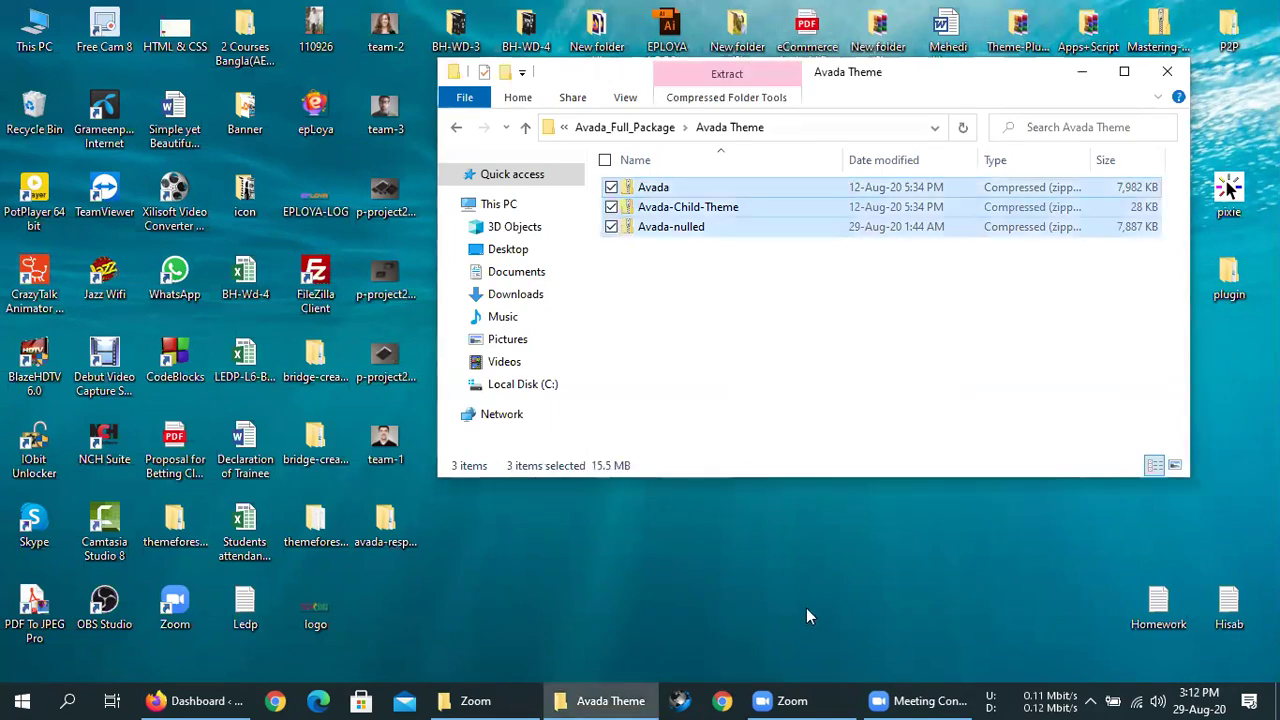
{"action": "left_click", "coordinate": [744, 283]}
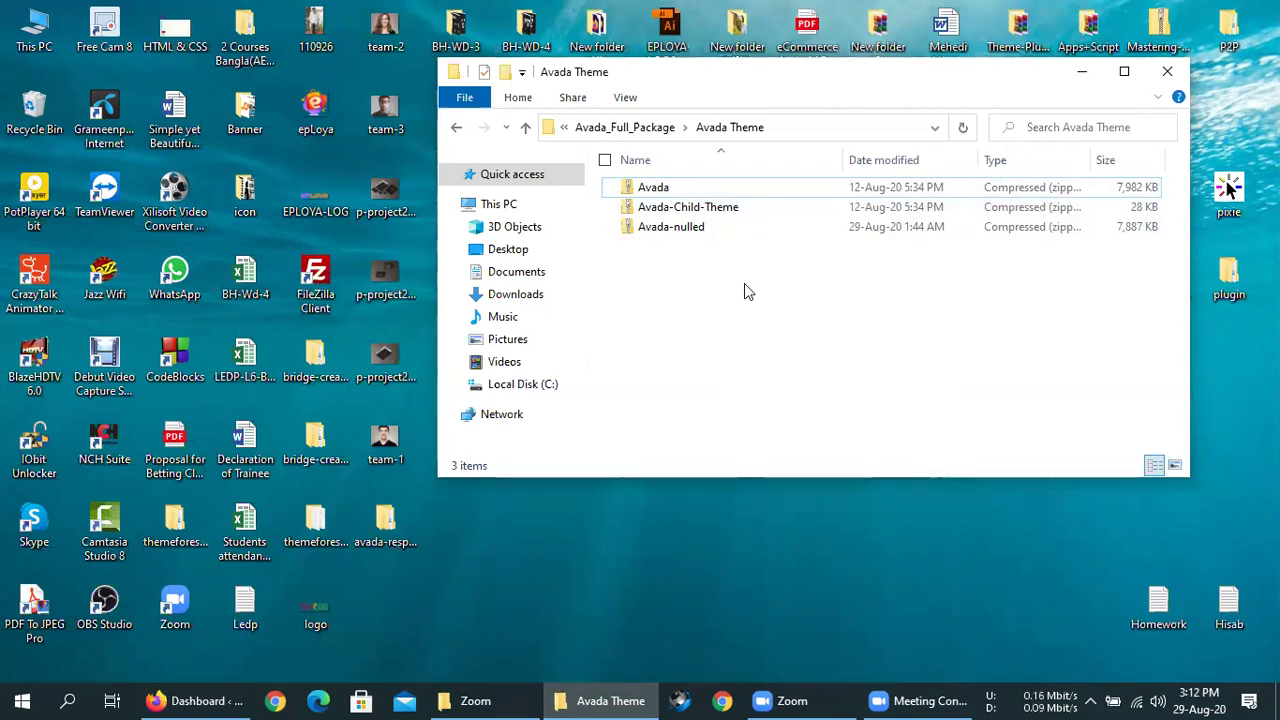
{"action": "right_click", "coordinate": [740, 289]}
{"action": "key", "text": "Escape"}
{"action": "left_click", "coordinate": [694, 227]}
{"action": "left_click", "coordinate": [748, 322]}
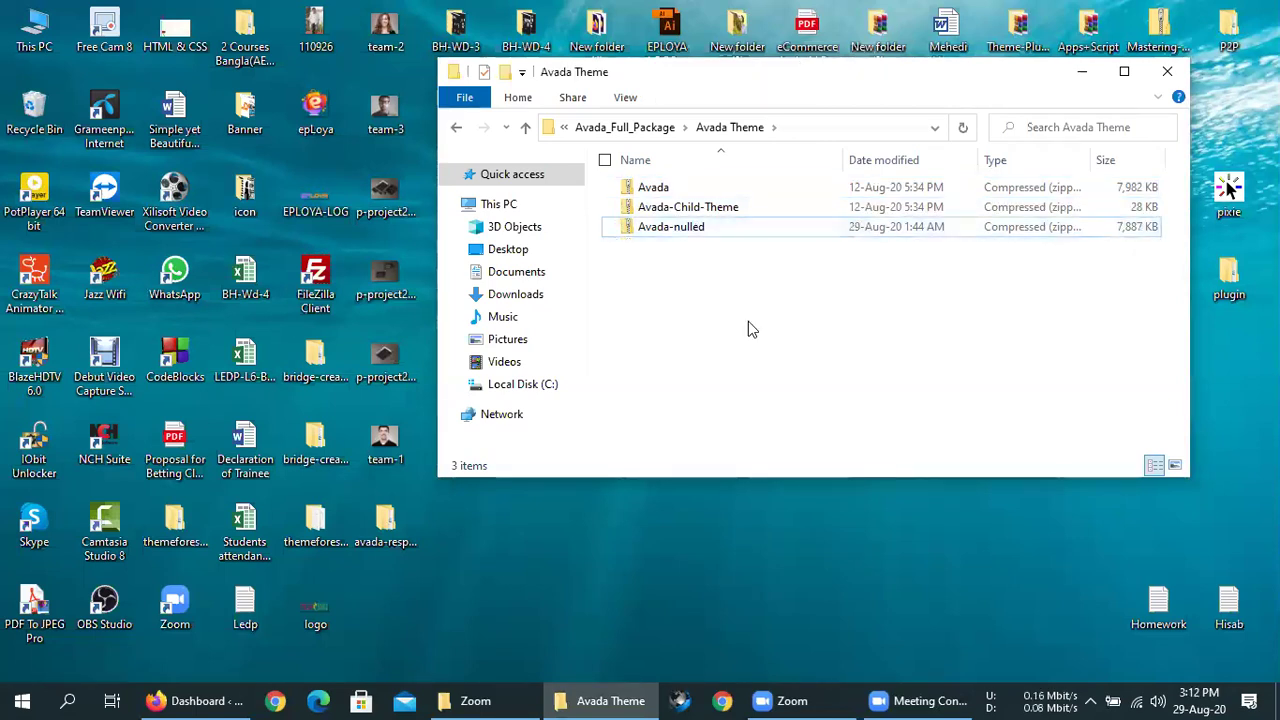
{"action": "left_click", "coordinate": [710, 228]}
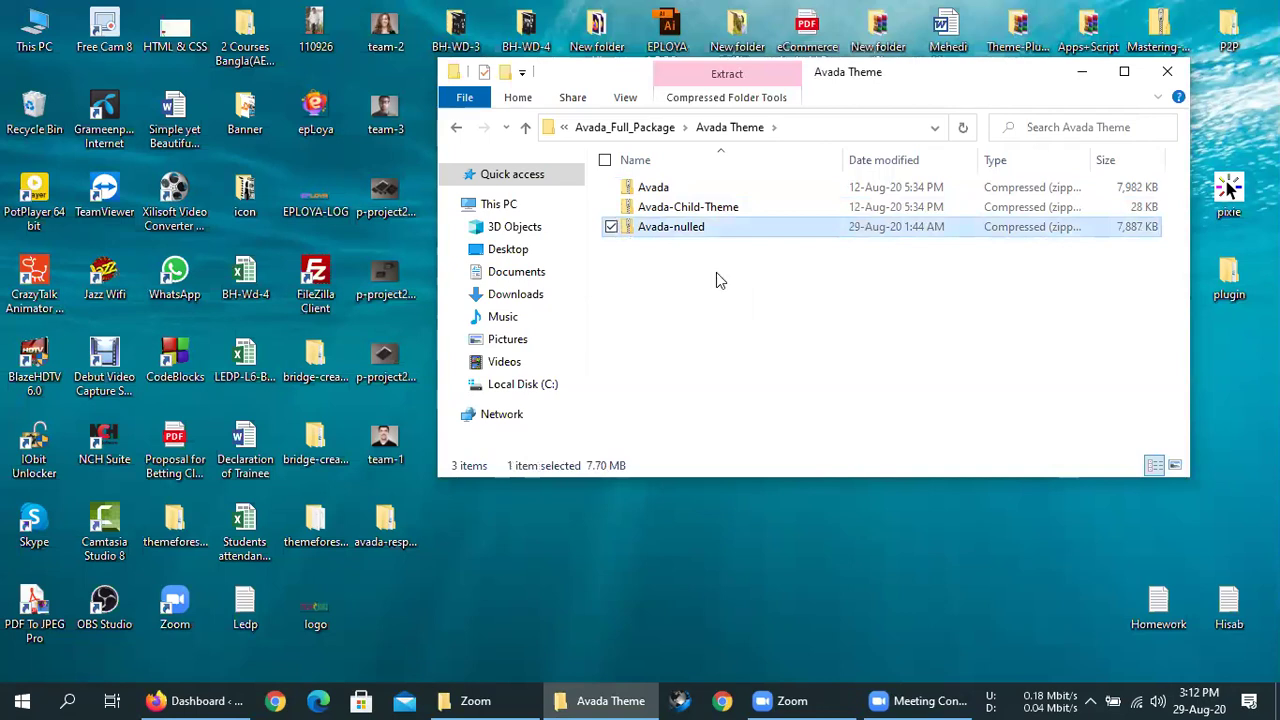
{"action": "left_click", "coordinate": [726, 318]}
{"action": "right_click", "coordinate": [786, 606]}
{"action": "left_click", "coordinate": [852, 385]}
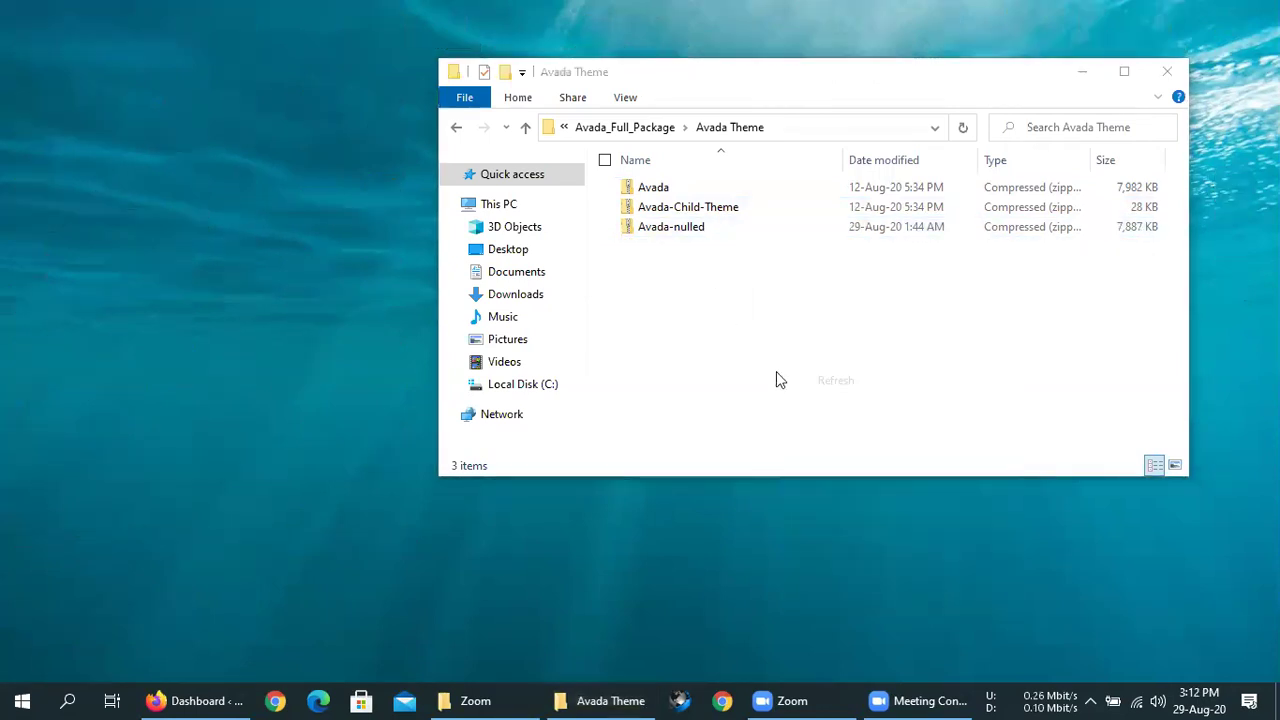
{"action": "left_click", "coordinate": [706, 341]}
{"action": "key", "text": "ctrl+a"}
{"action": "left_click", "coordinate": [700, 344]}
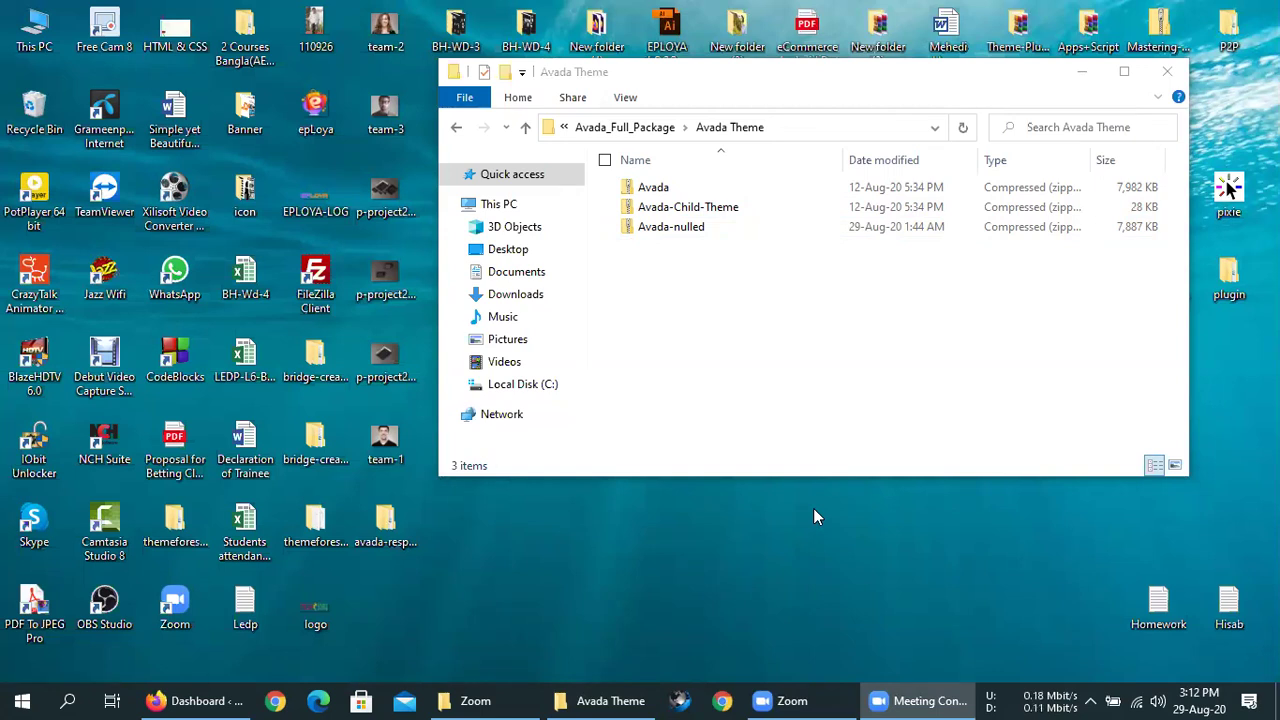
{"action": "right_click", "coordinate": [848, 570]}
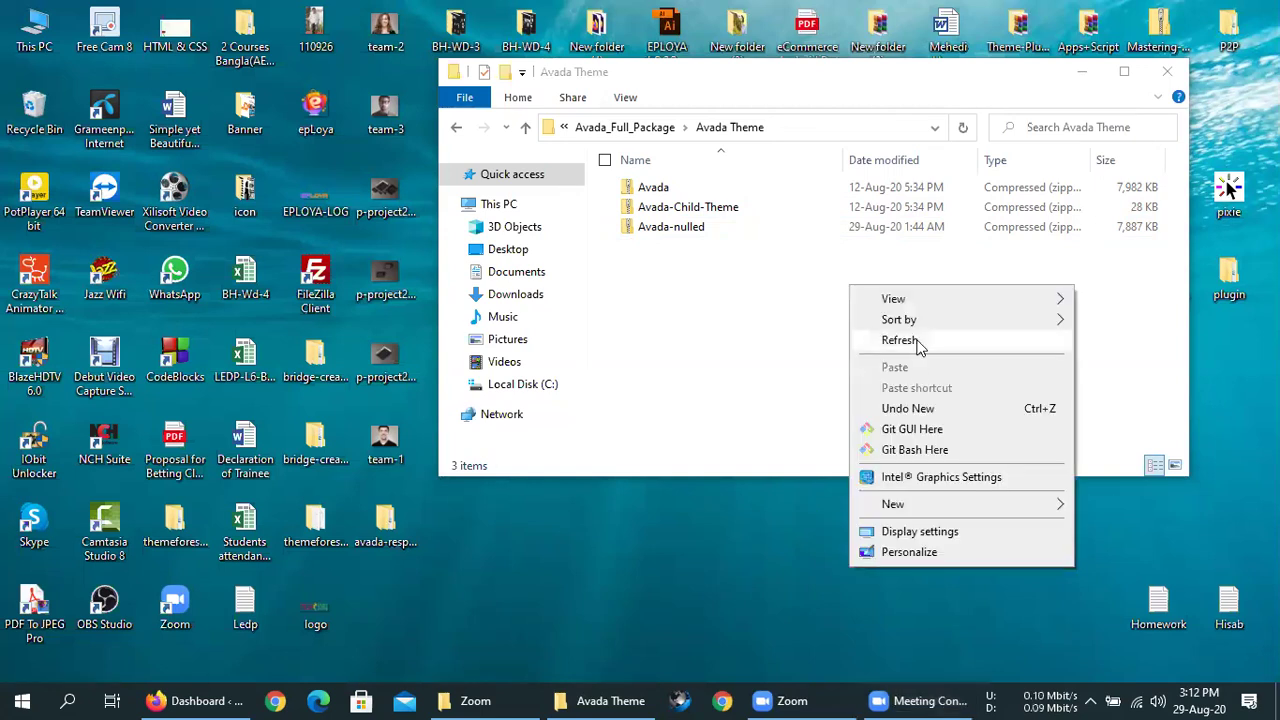
{"action": "left_click", "coordinate": [915, 340]}
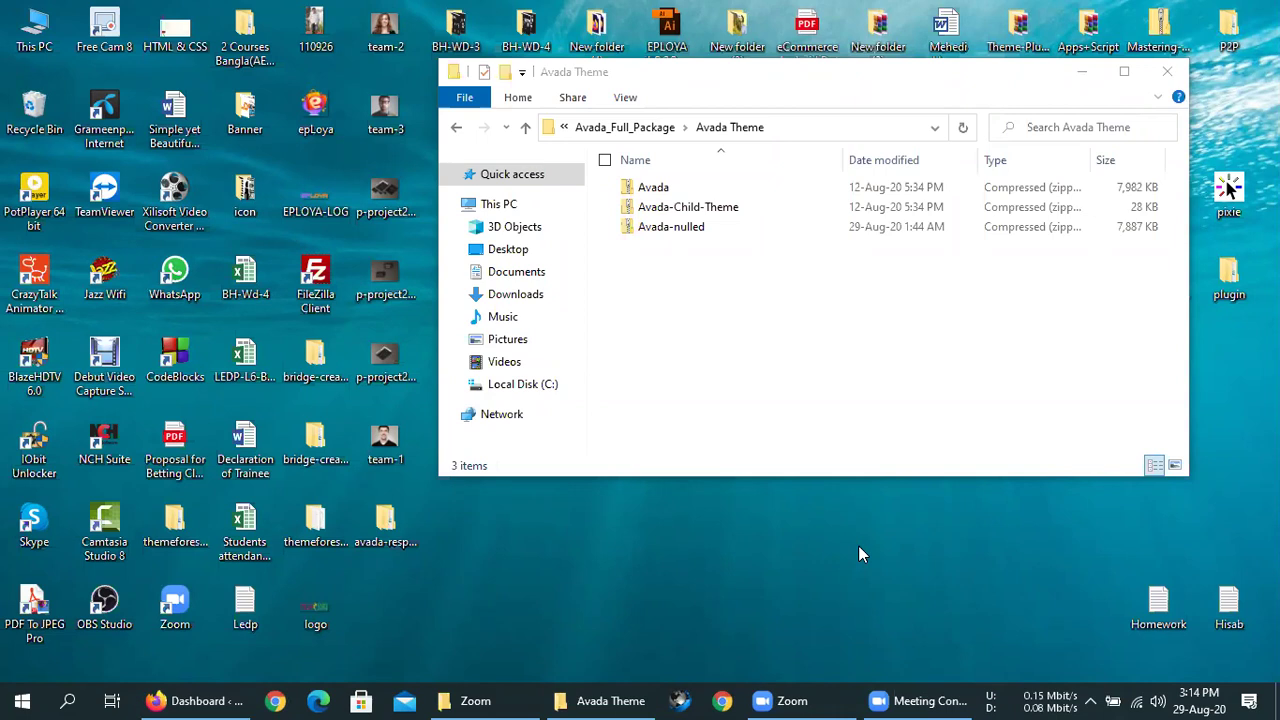
- Refresh the desktop and bring the WordPress Dashboard in front of the Avada Theme folder
{"action": "right_click", "coordinate": [722, 569]}
{"action": "left_click", "coordinate": [814, 340]}
{"action": "left_click", "coordinate": [711, 228]}
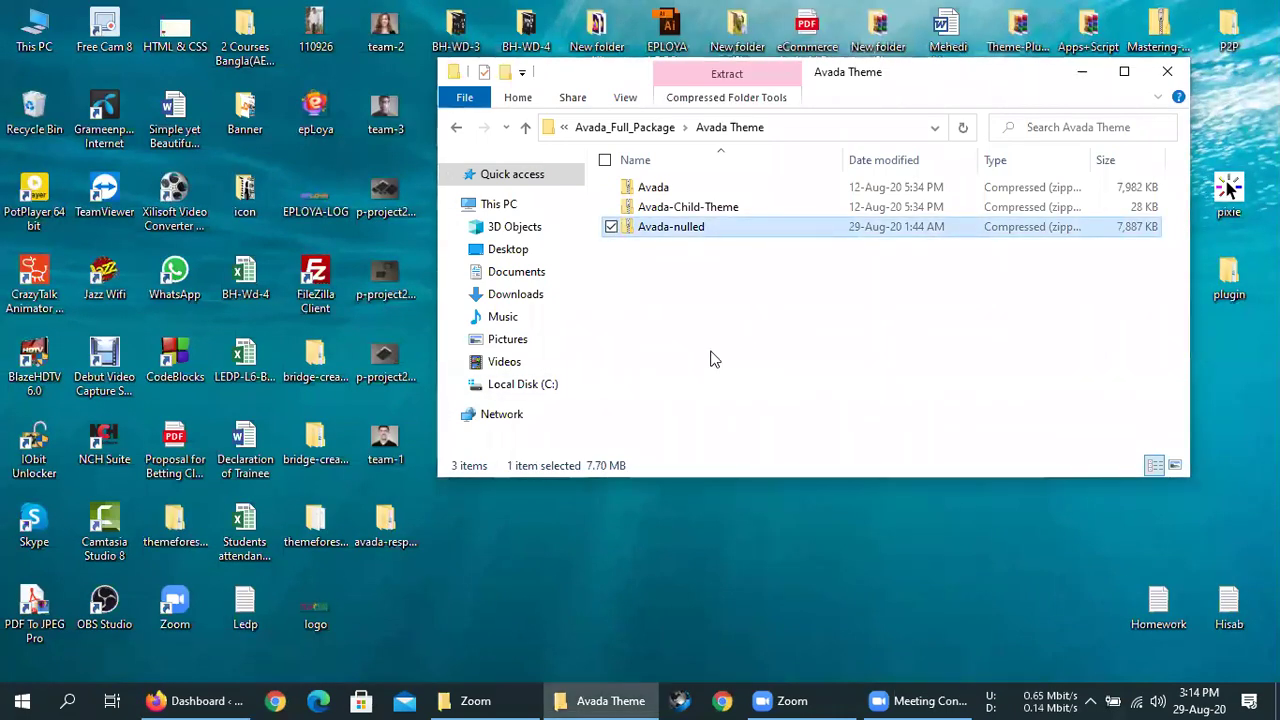
{"action": "left_click", "coordinate": [190, 700]}
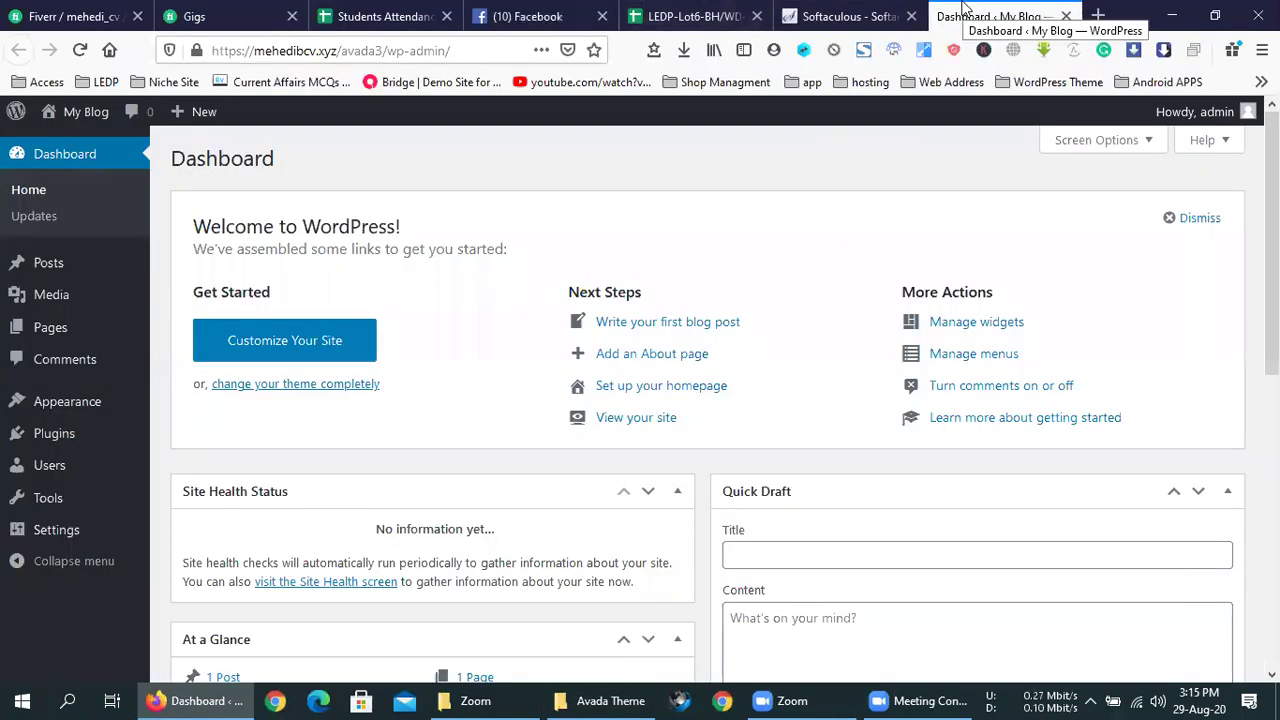
{"action": "left_click", "coordinate": [605, 700]}
{"action": "left_click", "coordinate": [731, 278]}
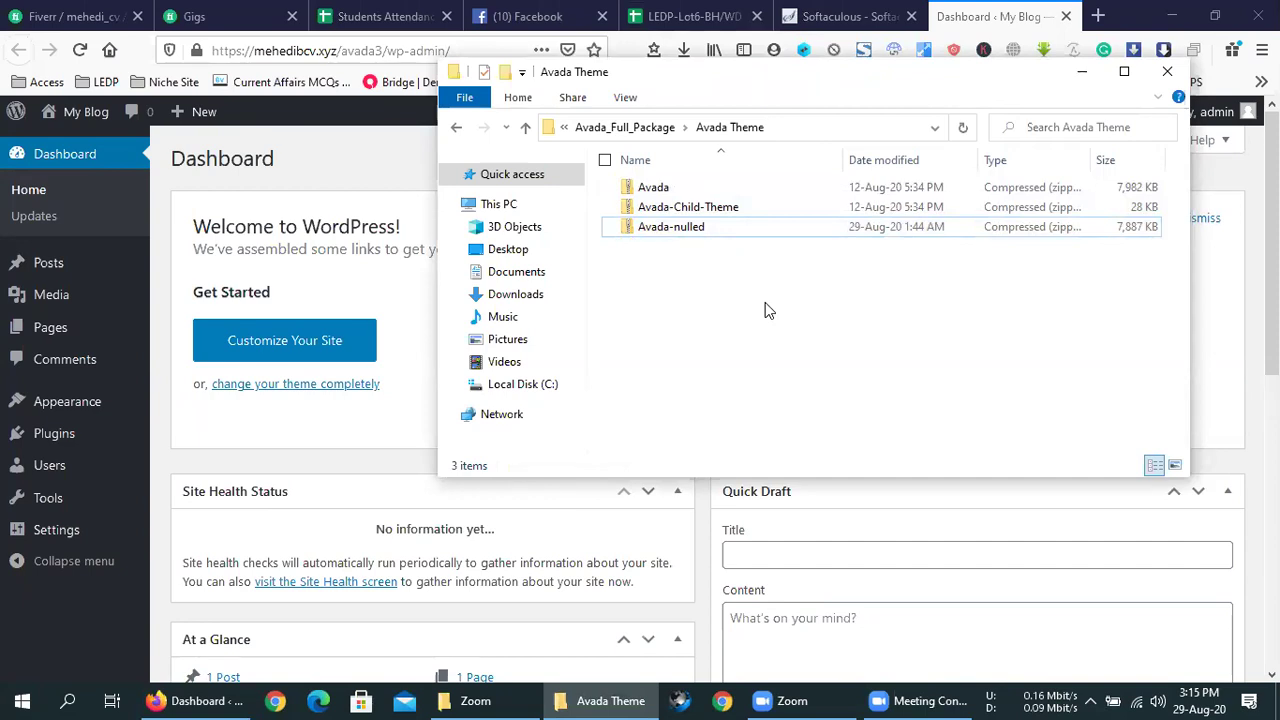
{"action": "left_click", "coordinate": [392, 172]}
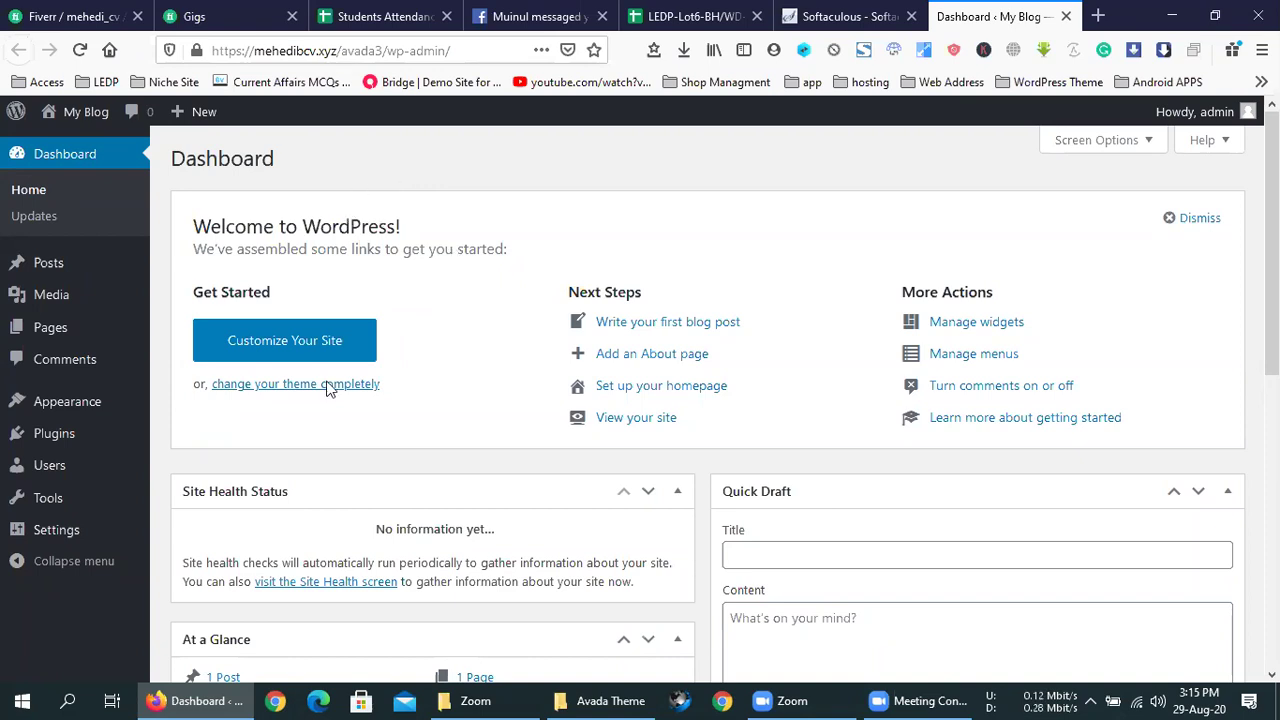
- Go to Themes > Add New > Upload Theme and browse for a theme file
{"action": "mouse_move", "coordinate": [70, 406]}
{"action": "left_click", "coordinate": [225, 402]}
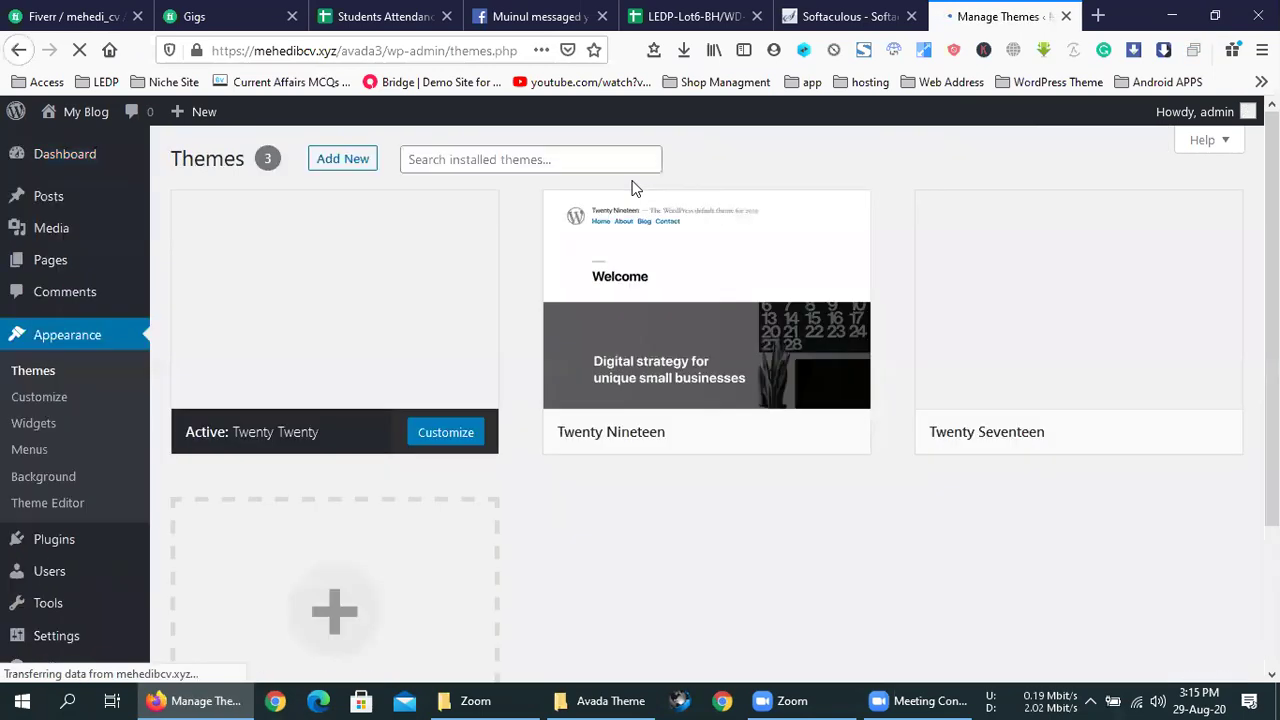
{"action": "left_click", "coordinate": [350, 156]}
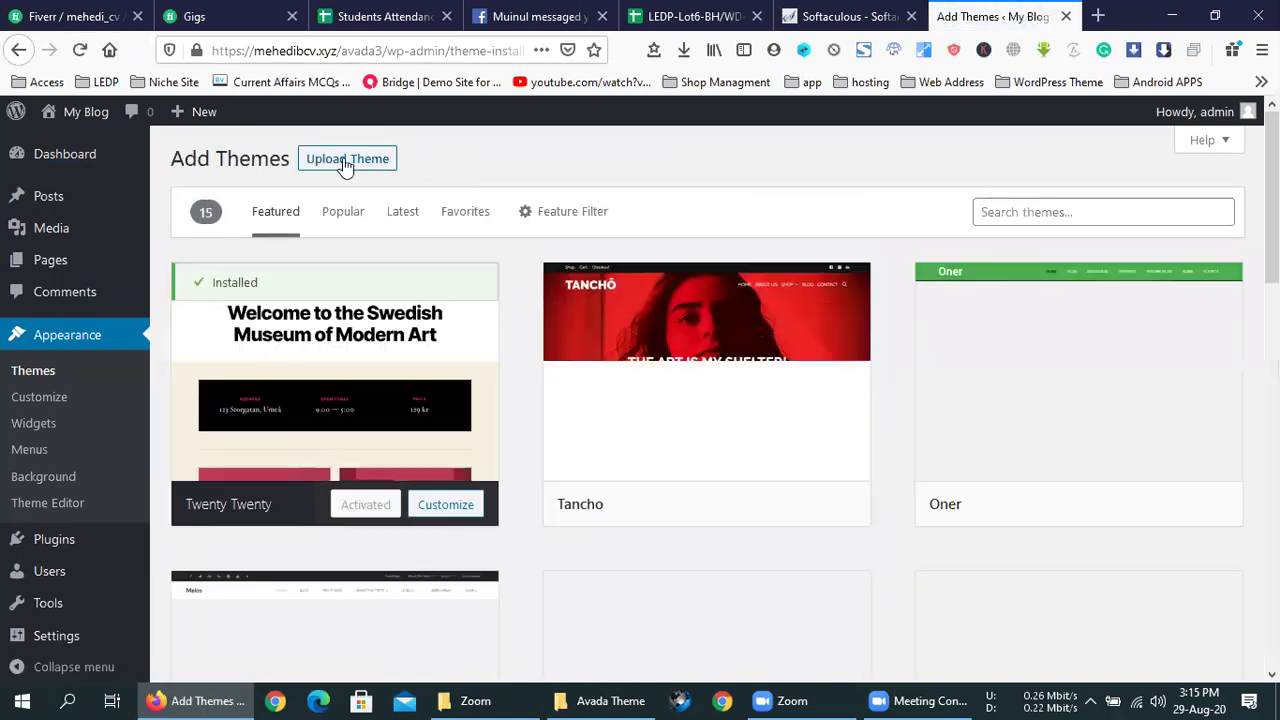
{"action": "left_click", "coordinate": [346, 160]}
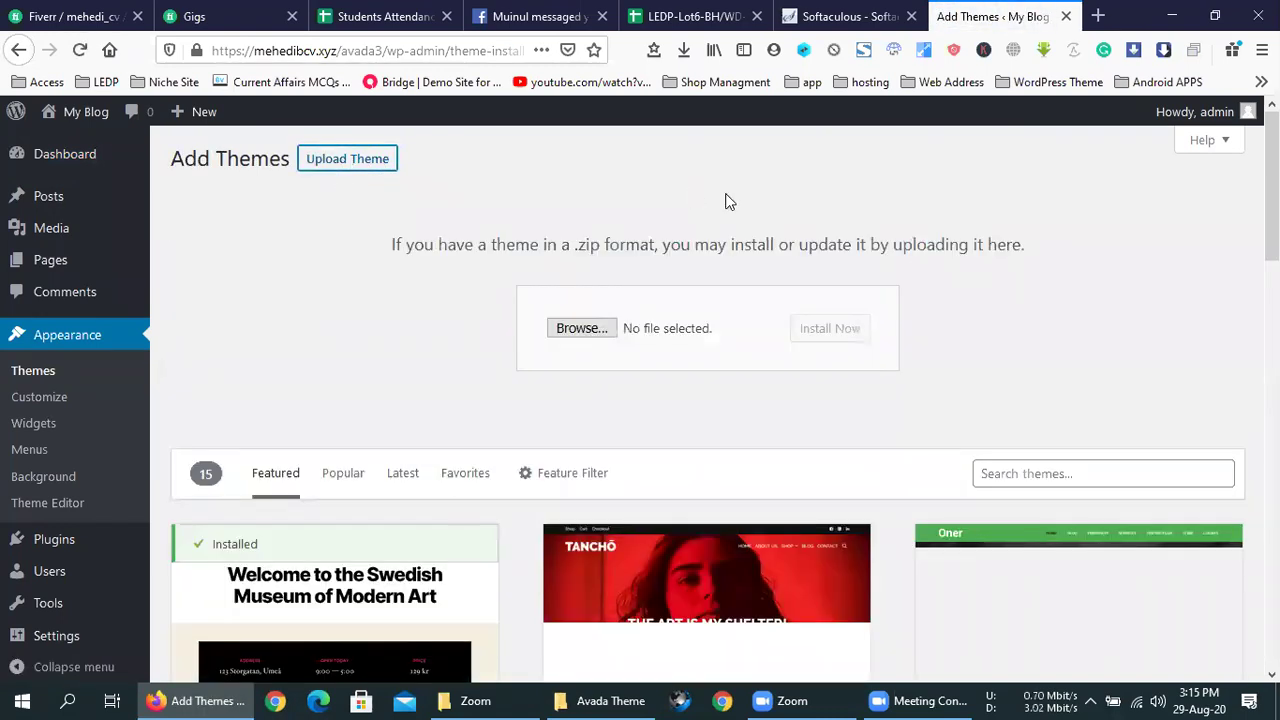
{"action": "left_click", "coordinate": [612, 334]}
- Navigate to Avada_Full_Package > Avada Theme and choose Avada-nulled.zip
{"action": "double_click", "coordinate": [445, 235]}
{"action": "double_click", "coordinate": [237, 143]}
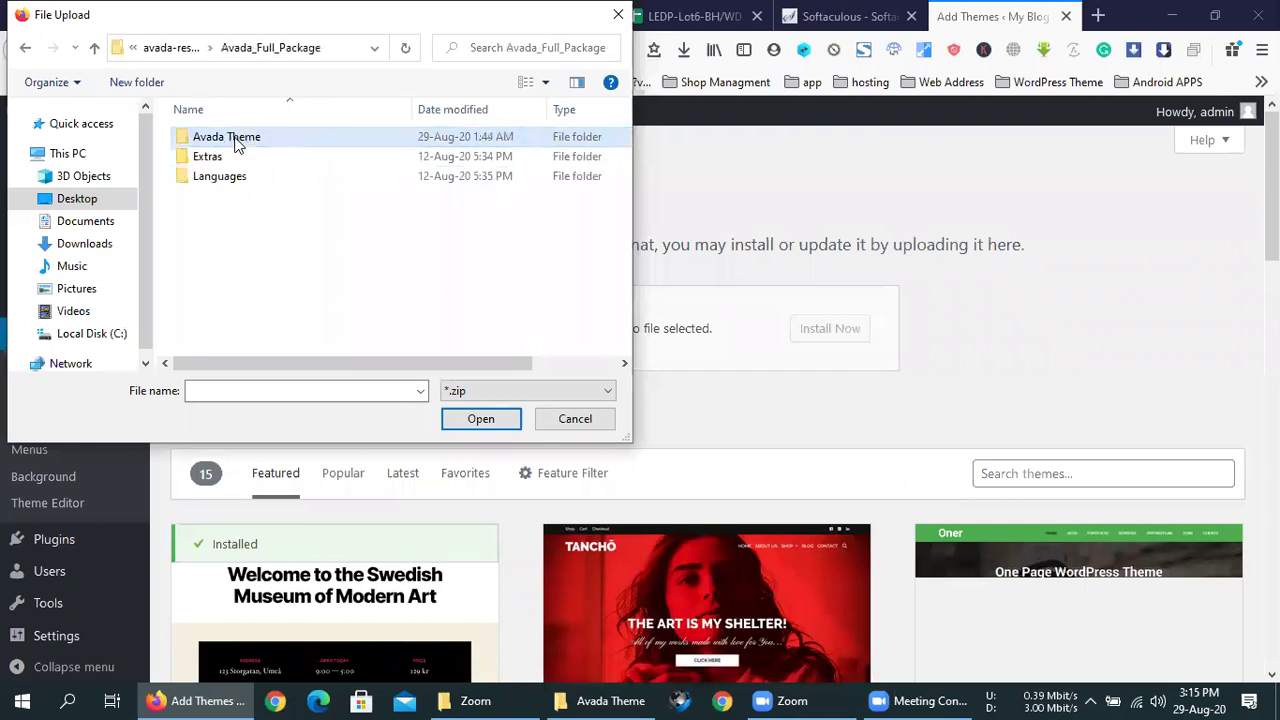
{"action": "double_click", "coordinate": [237, 143]}
{"action": "left_click", "coordinate": [225, 180]}
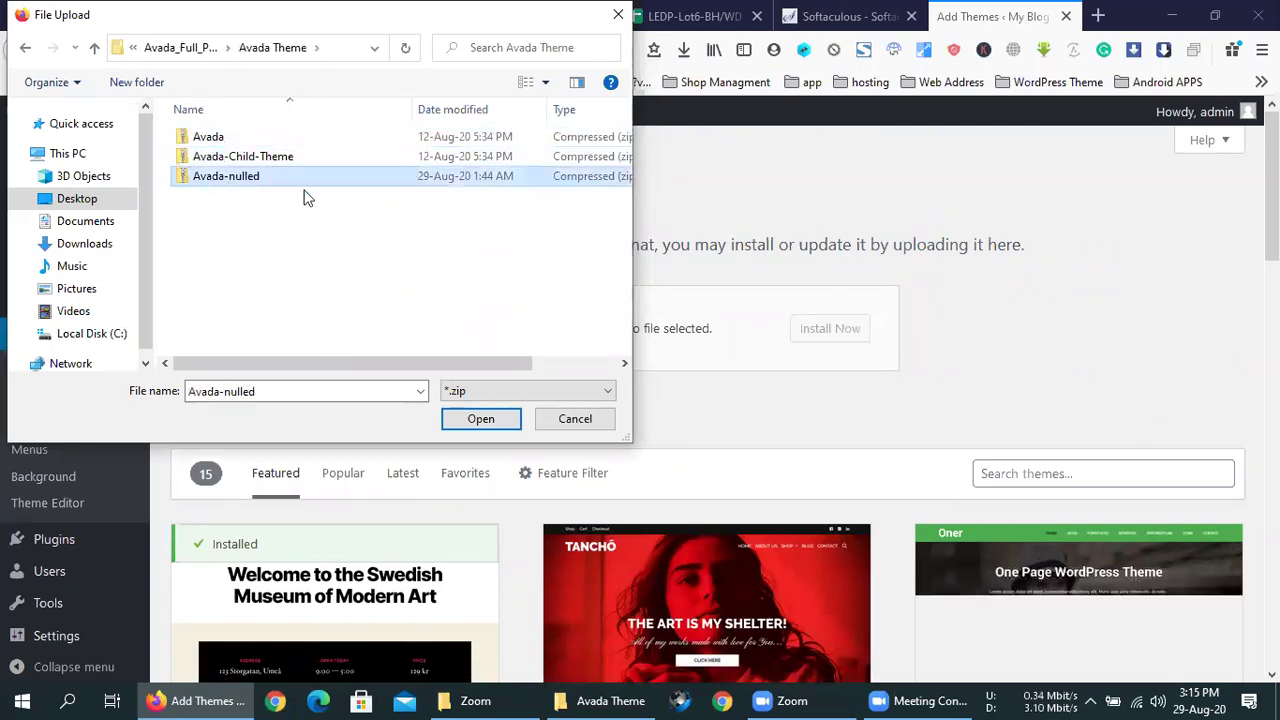
{"action": "left_click", "coordinate": [247, 138]}
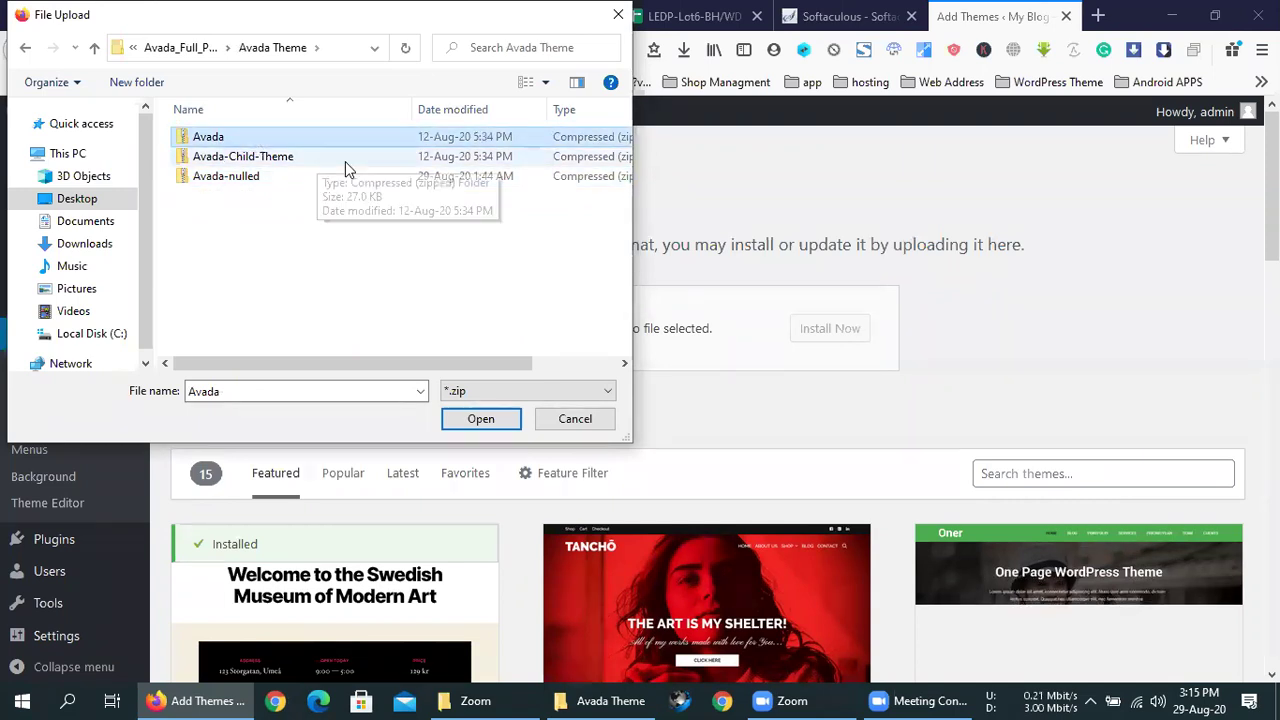
{"action": "left_click", "coordinate": [296, 188]}
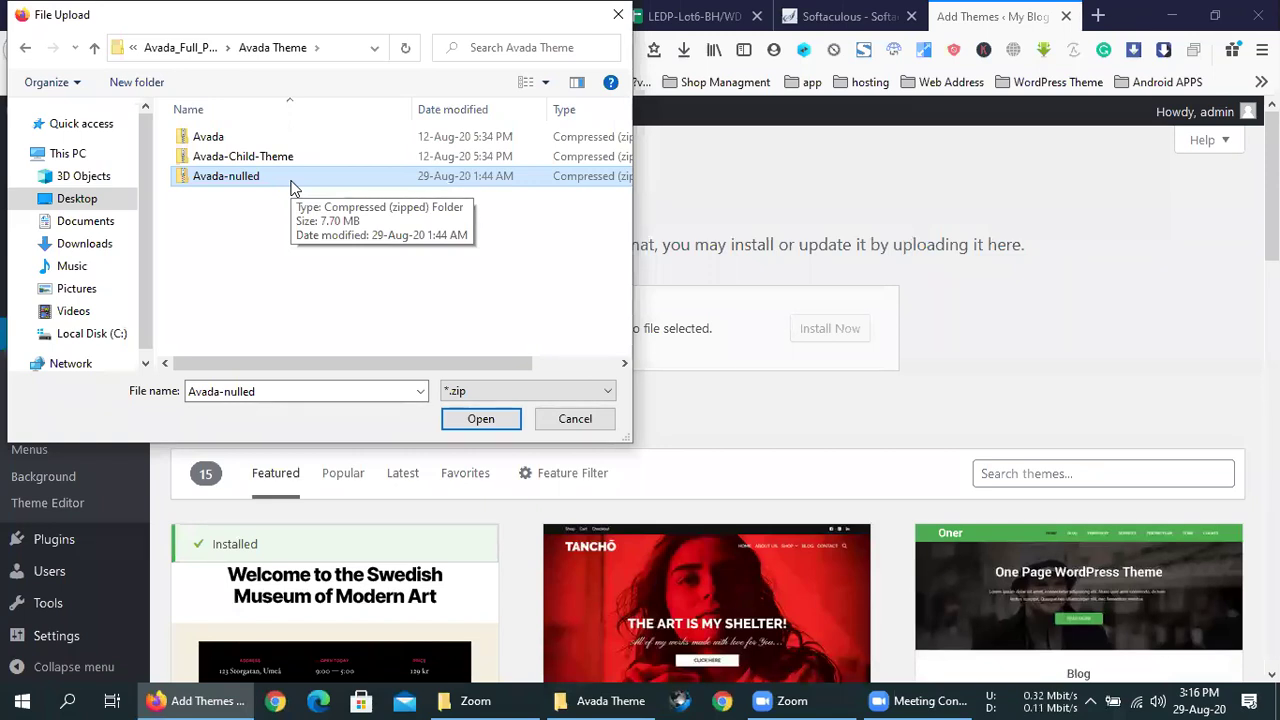
{"action": "left_click", "coordinate": [218, 140]}
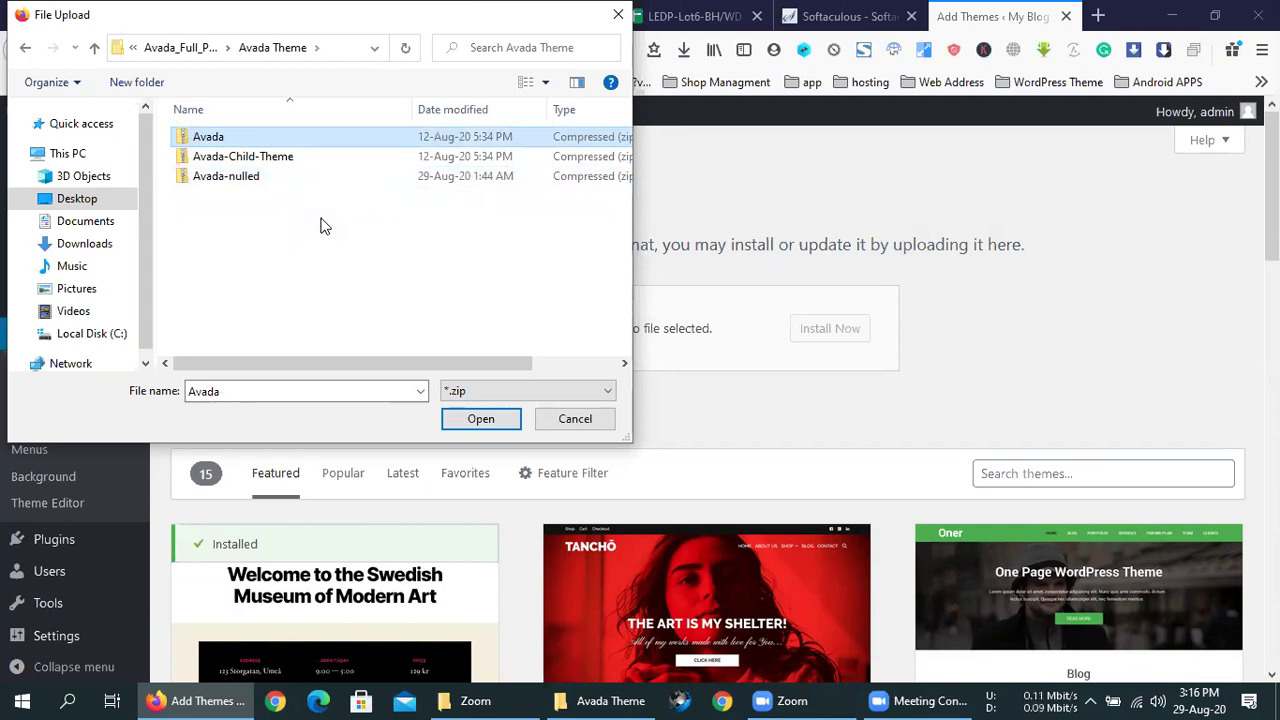
{"action": "left_click", "coordinate": [264, 180]}
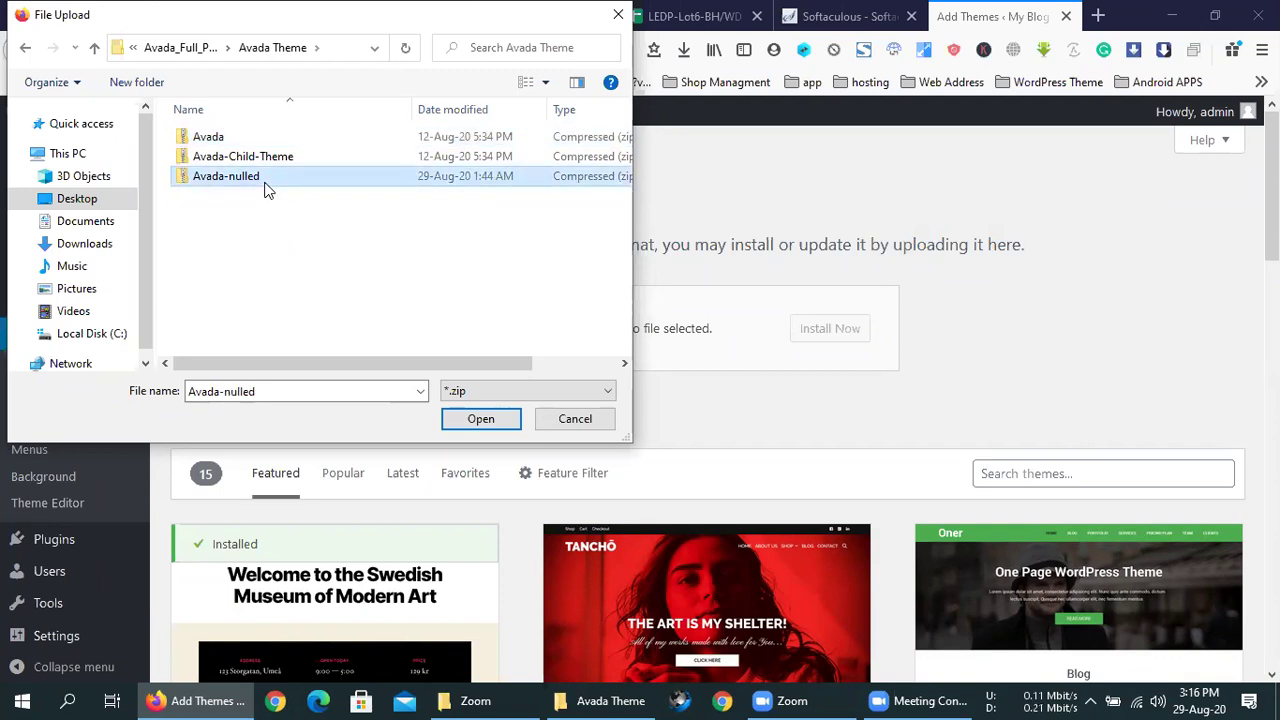
{"action": "left_click", "coordinate": [486, 420]}
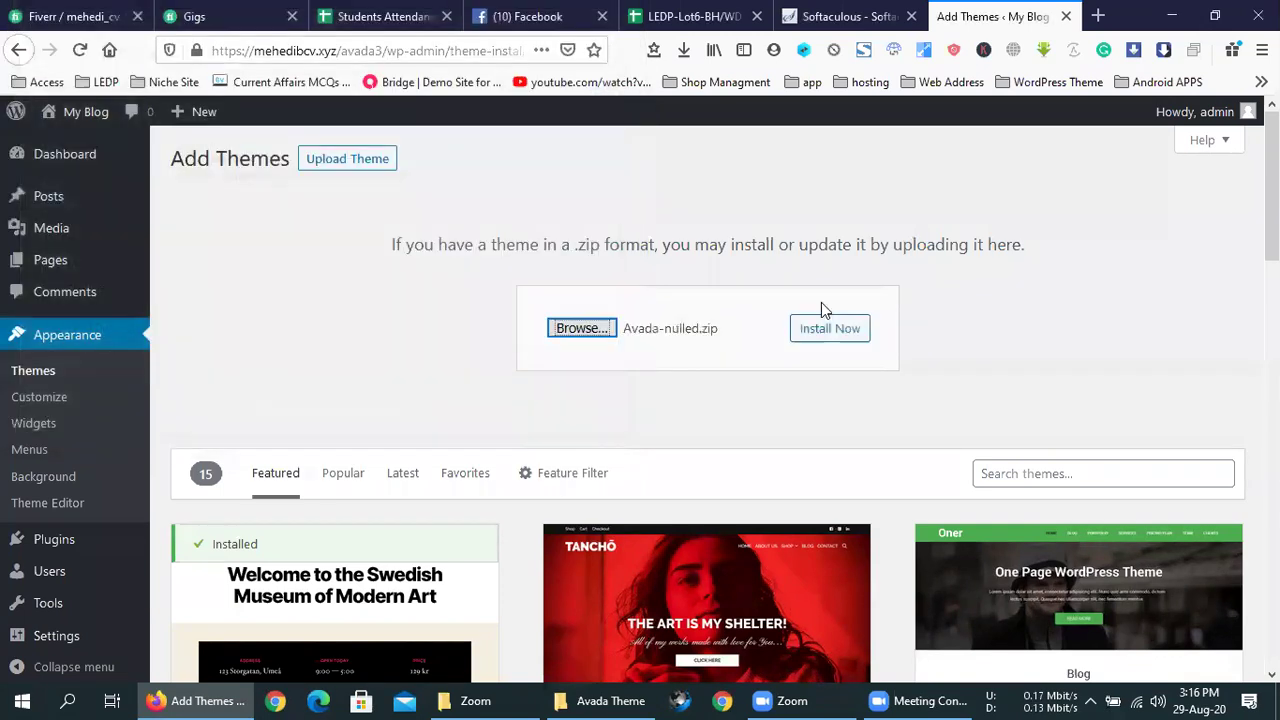
- Install the theme from Avada-nulled.zip with Install Now
{"action": "left_click", "coordinate": [843, 330]}
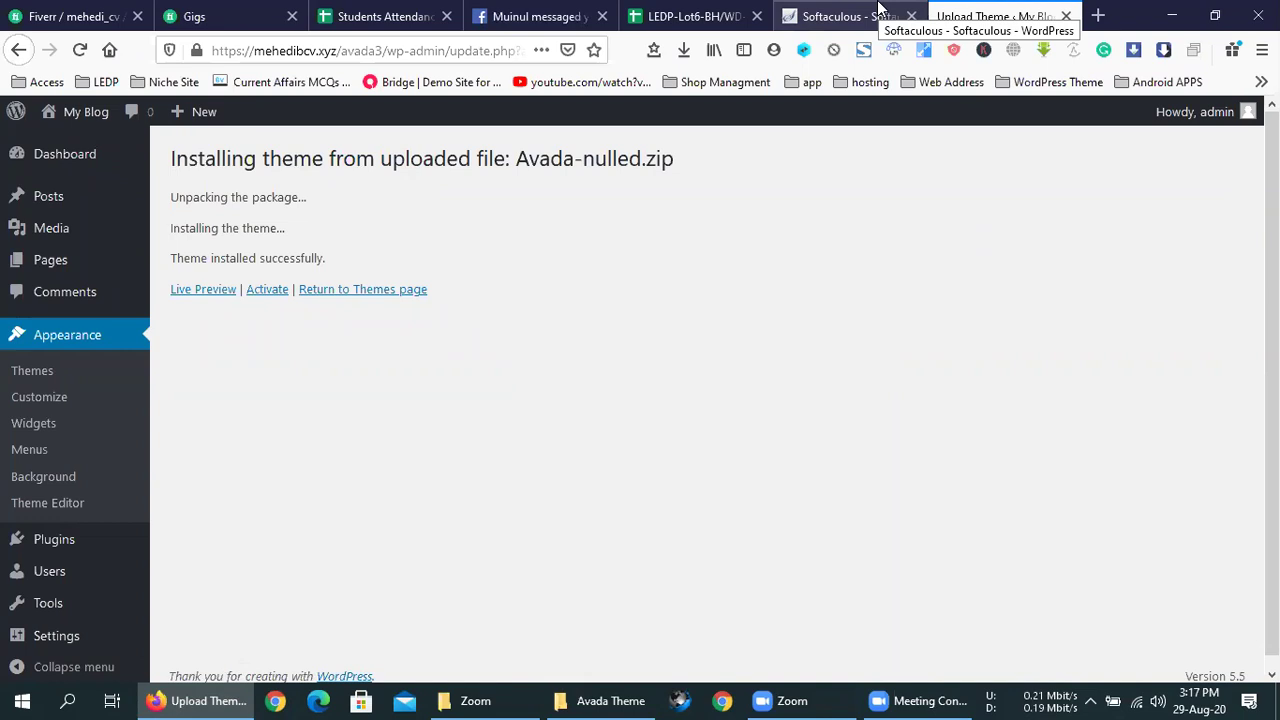
- Activate Avada, check its REGISTERED status, and open Manage Plugins in a new tab
{"action": "left_click", "coordinate": [267, 290]}
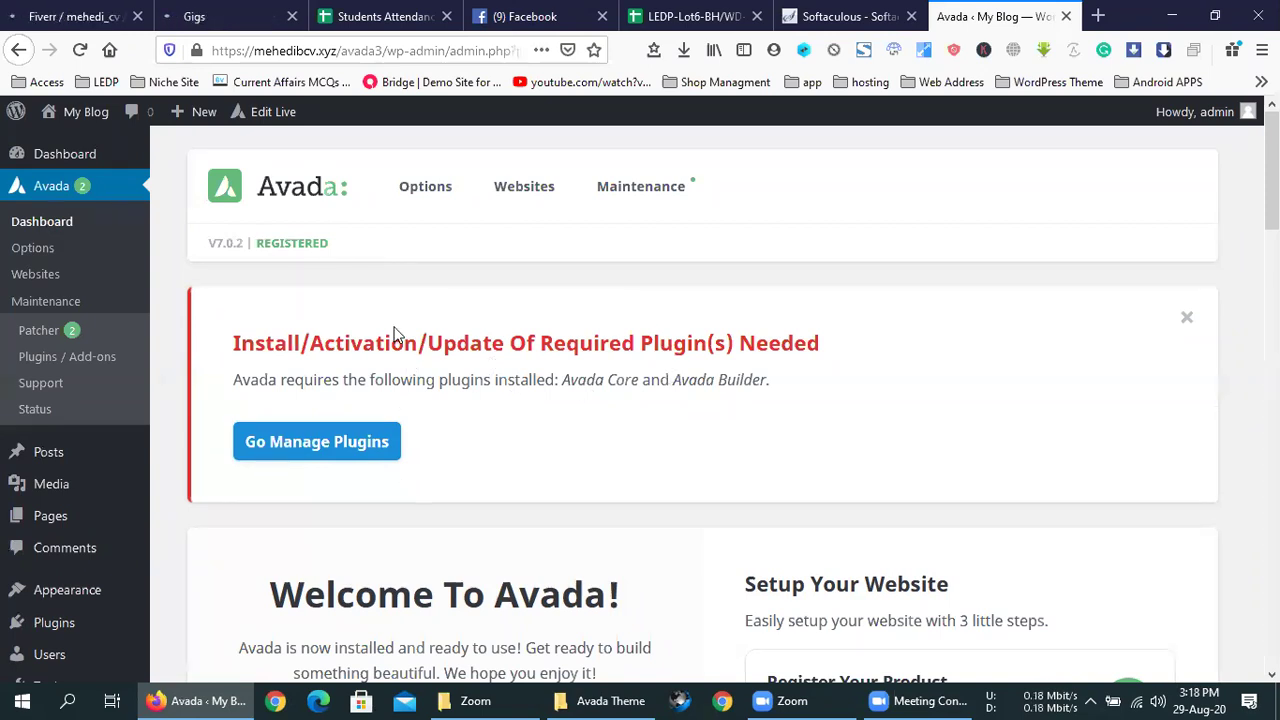
{"action": "left_click_drag", "start_coordinate": [345, 255], "coordinate": [258, 262]}
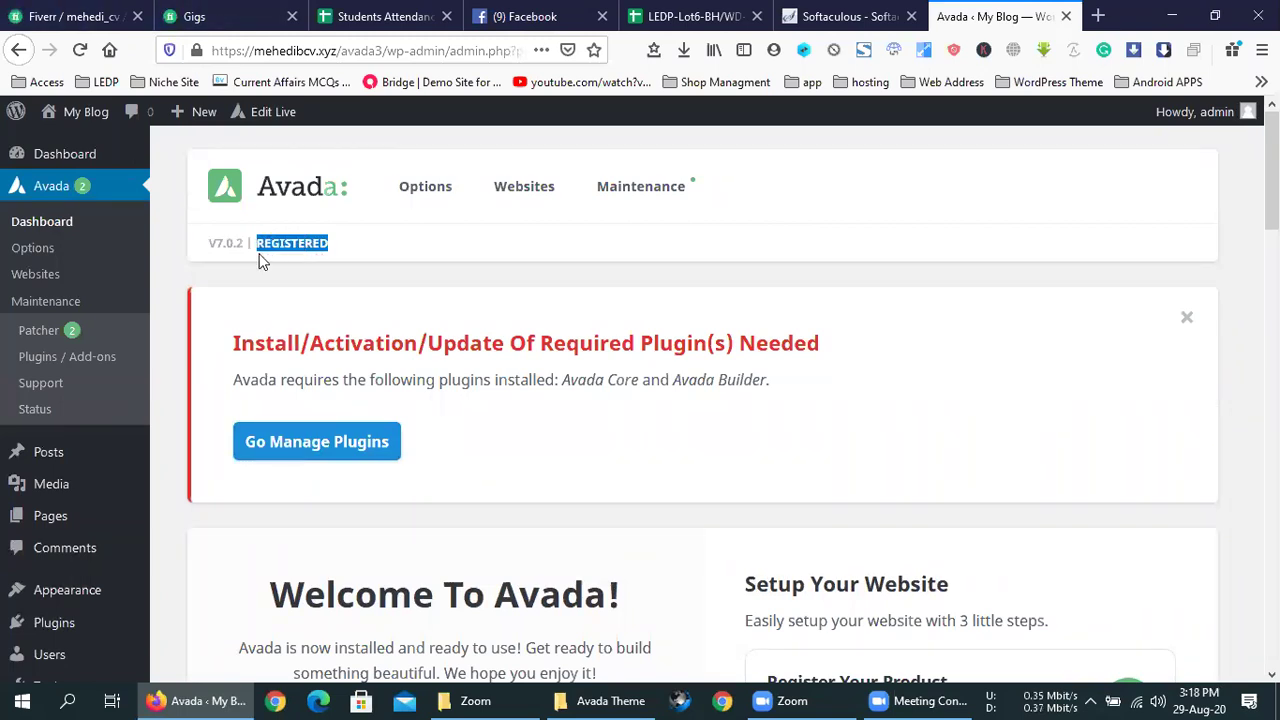
{"action": "left_click", "coordinate": [378, 300]}
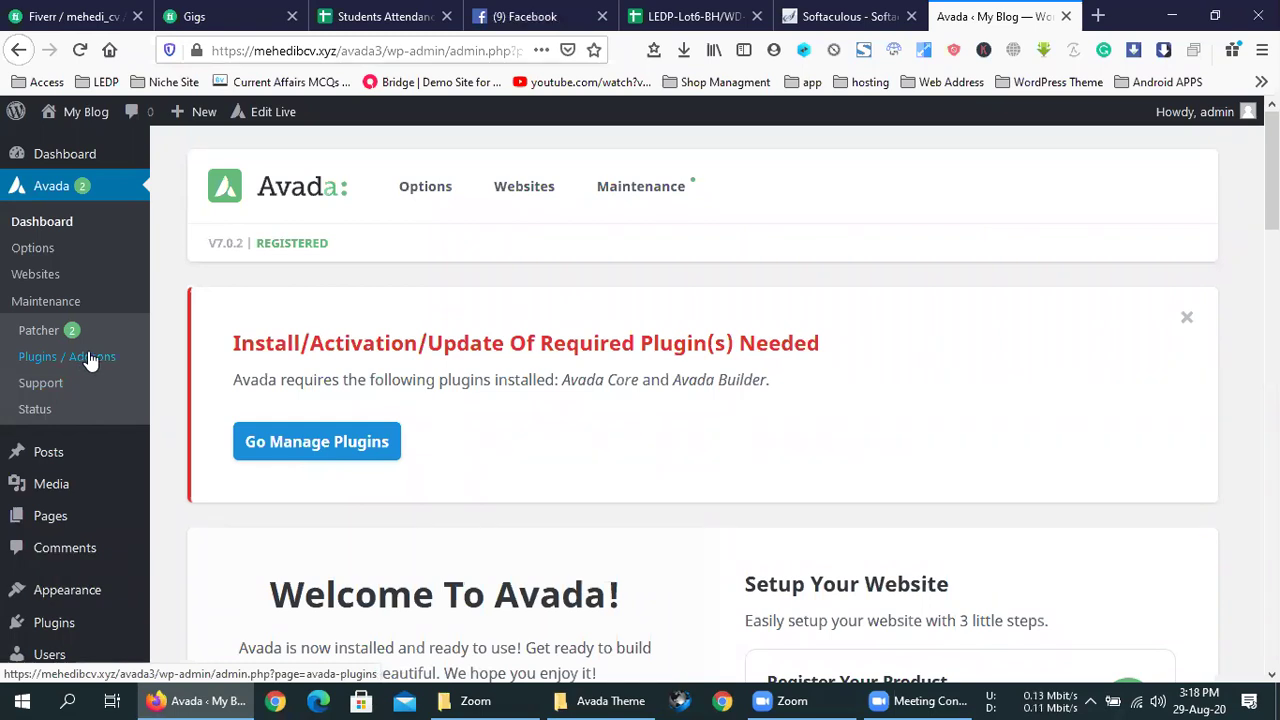
{"action": "right_click", "coordinate": [272, 448]}
{"action": "left_click", "coordinate": [345, 128]}
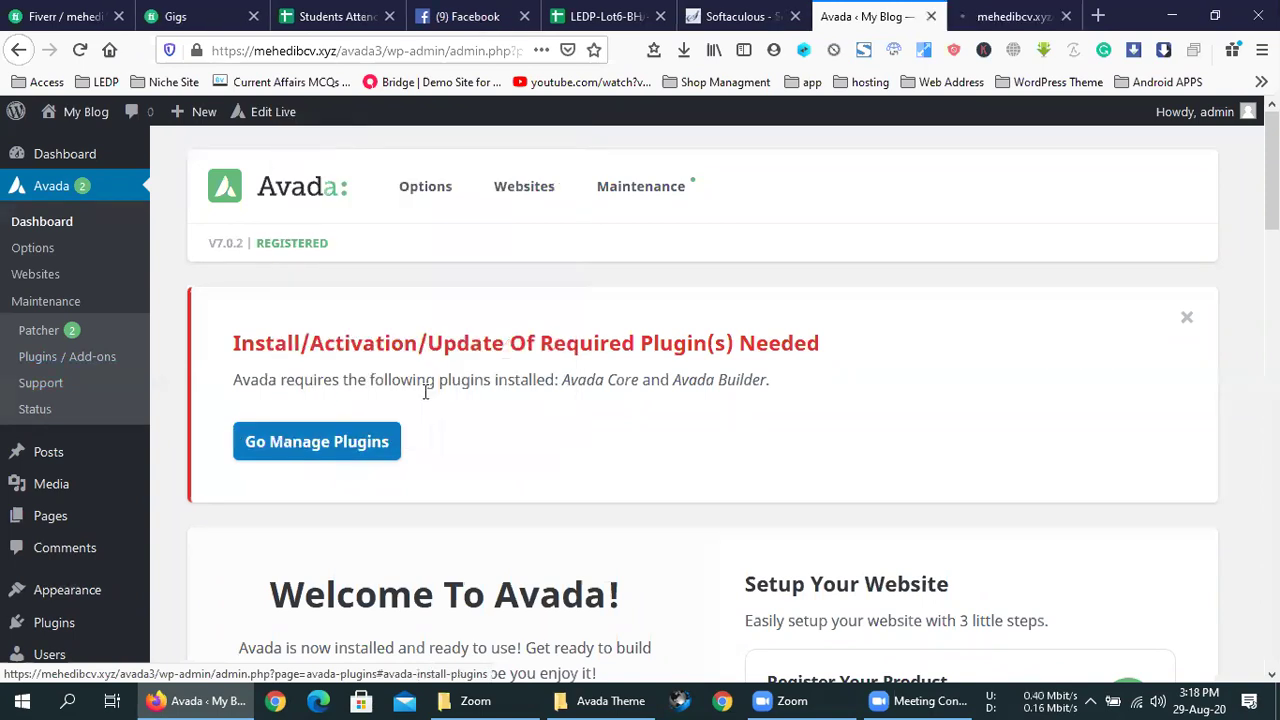
- Open Avada > Plugins / Add-ons and compare it across the two plugin tabs
{"action": "left_click", "coordinate": [72, 368]}
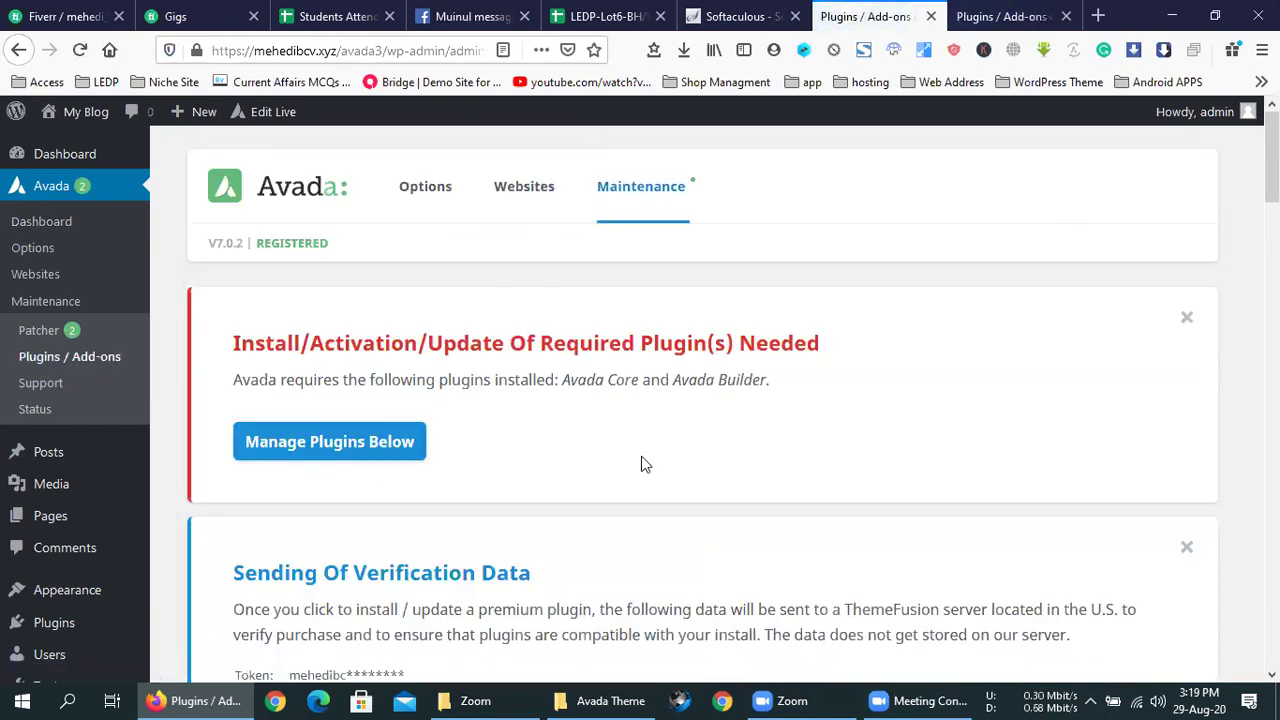
{"action": "left_click", "coordinate": [1020, 14]}
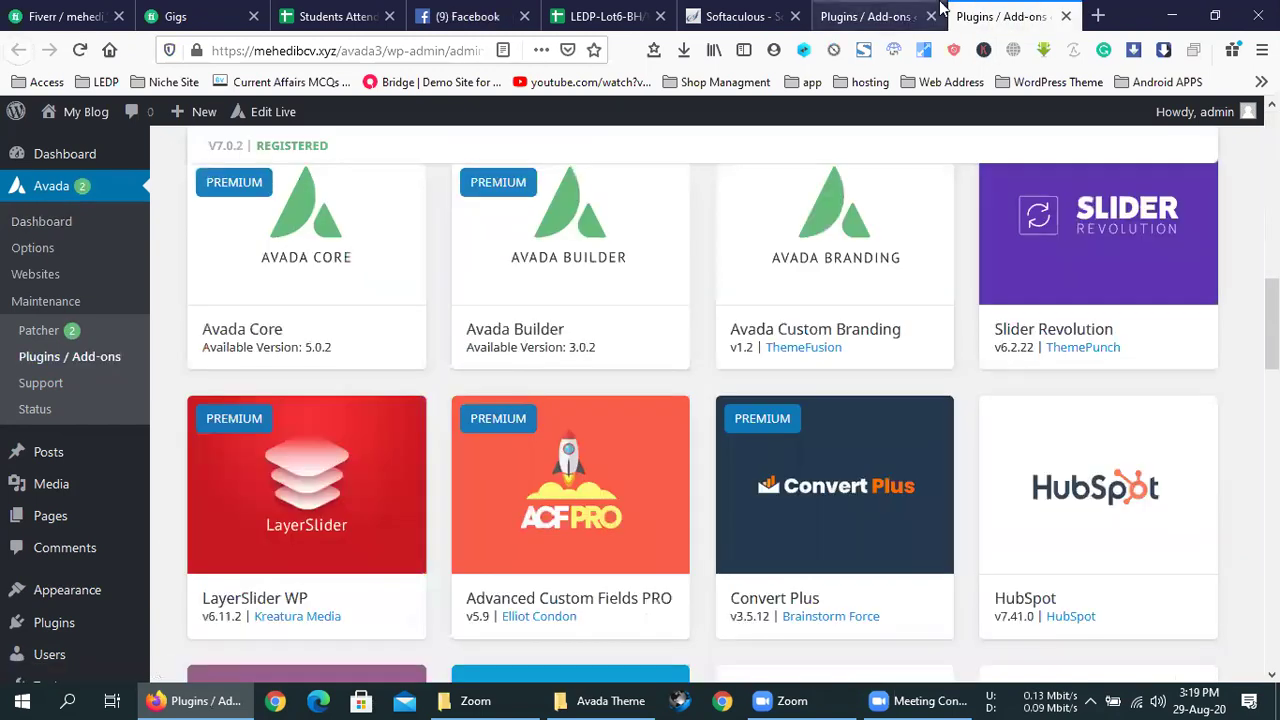
{"action": "scroll", "coordinate": [937, 200], "scroll_direction": "up", "scroll_amount": 10}
{"action": "left_click", "coordinate": [880, 14]}
{"action": "left_click", "coordinate": [1005, 12]}
{"action": "left_click", "coordinate": [897, 8]}
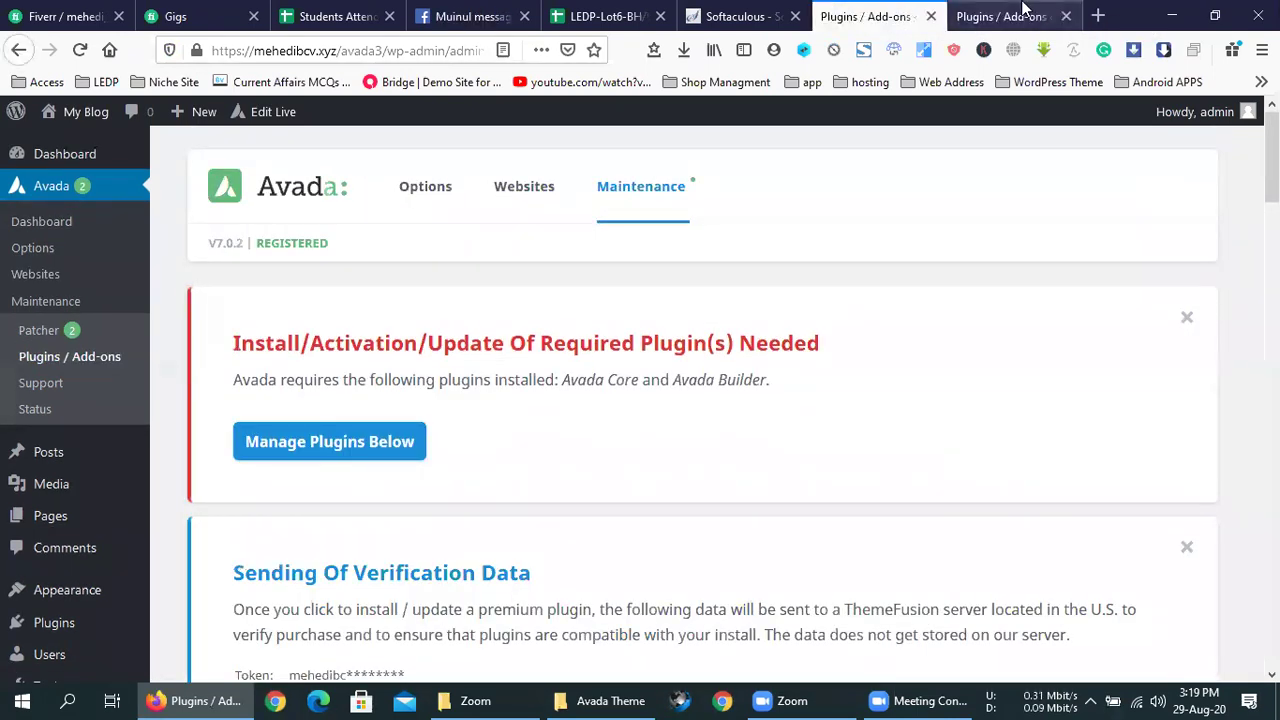
{"action": "left_click", "coordinate": [1005, 10]}
{"action": "left_click", "coordinate": [916, 10]}
{"action": "left_click", "coordinate": [1010, 10]}
{"action": "left_click", "coordinate": [880, 10]}
{"action": "left_click", "coordinate": [1010, 10]}
{"action": "left_click", "coordinate": [880, 10]}
{"action": "left_click", "coordinate": [1012, 8]}
{"action": "left_click", "coordinate": [880, 14]}
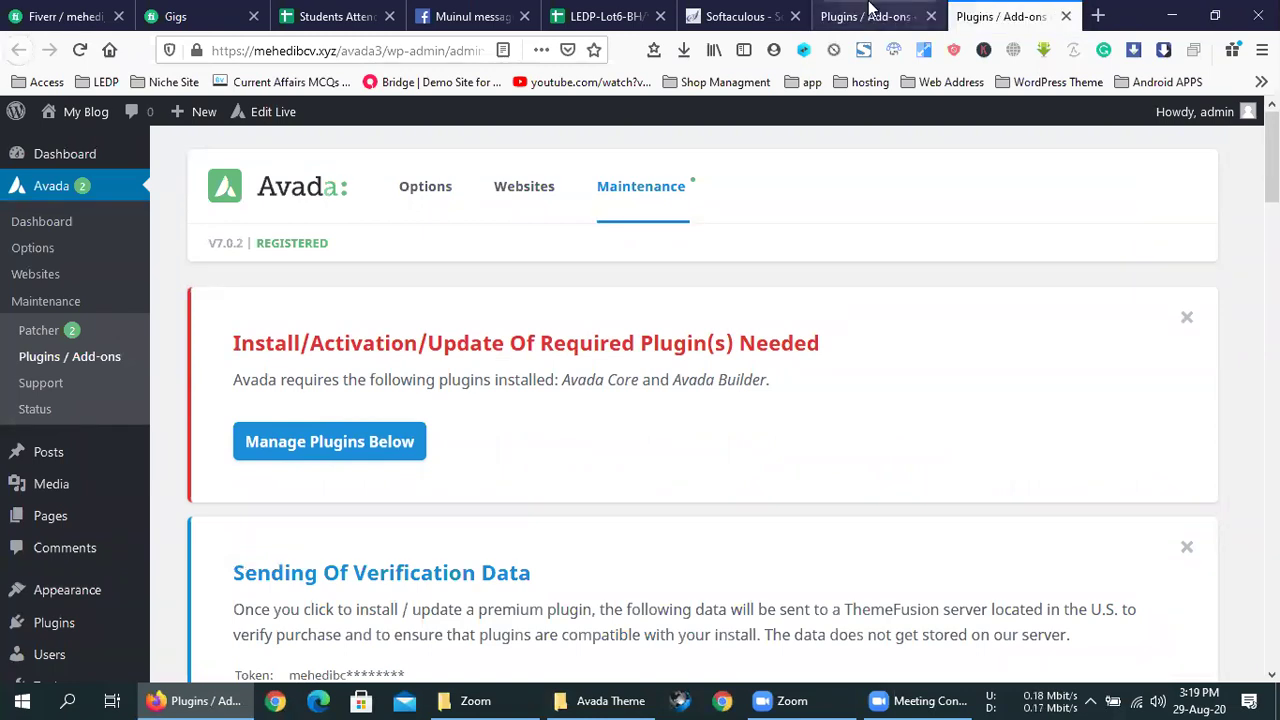
{"action": "scroll", "coordinate": [690, 426], "scroll_direction": "down", "scroll_amount": 5}
{"action": "scroll", "coordinate": [690, 432], "scroll_direction": "down", "scroll_amount": 4}
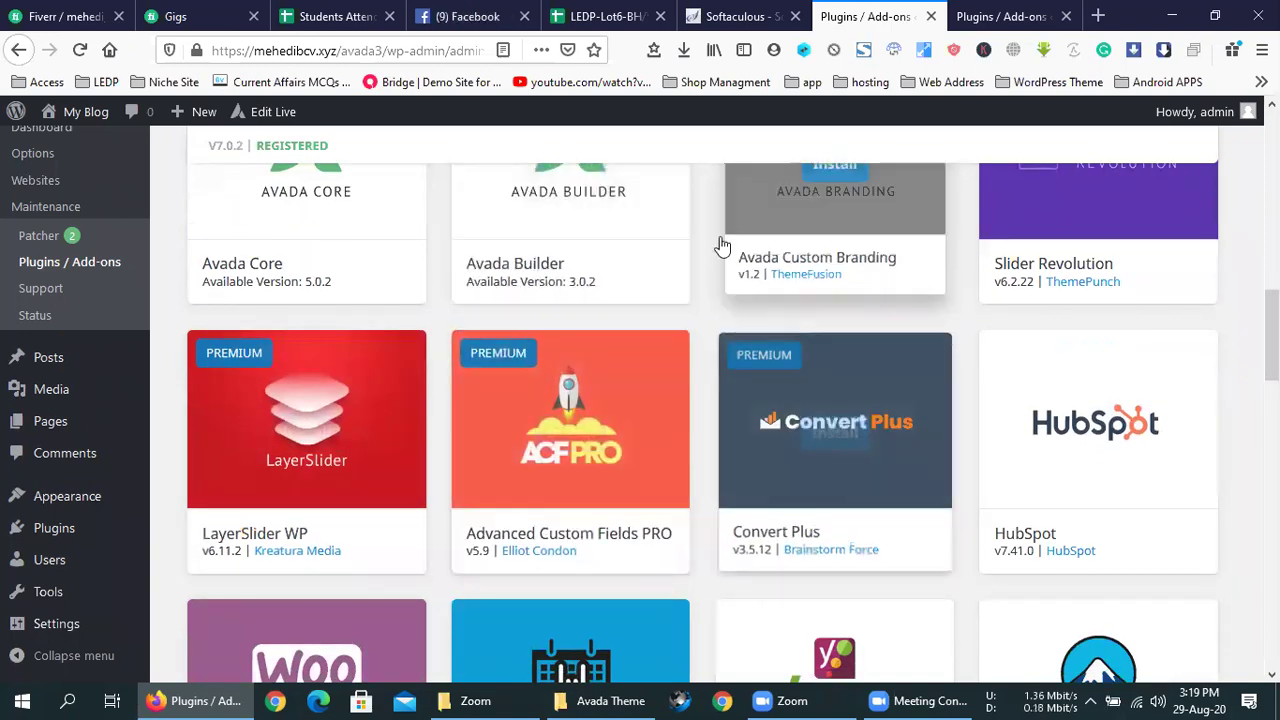
{"action": "key", "text": "ctrl+Tab"}
{"action": "scroll", "coordinate": [892, 384], "scroll_direction": "down", "scroll_amount": 9}
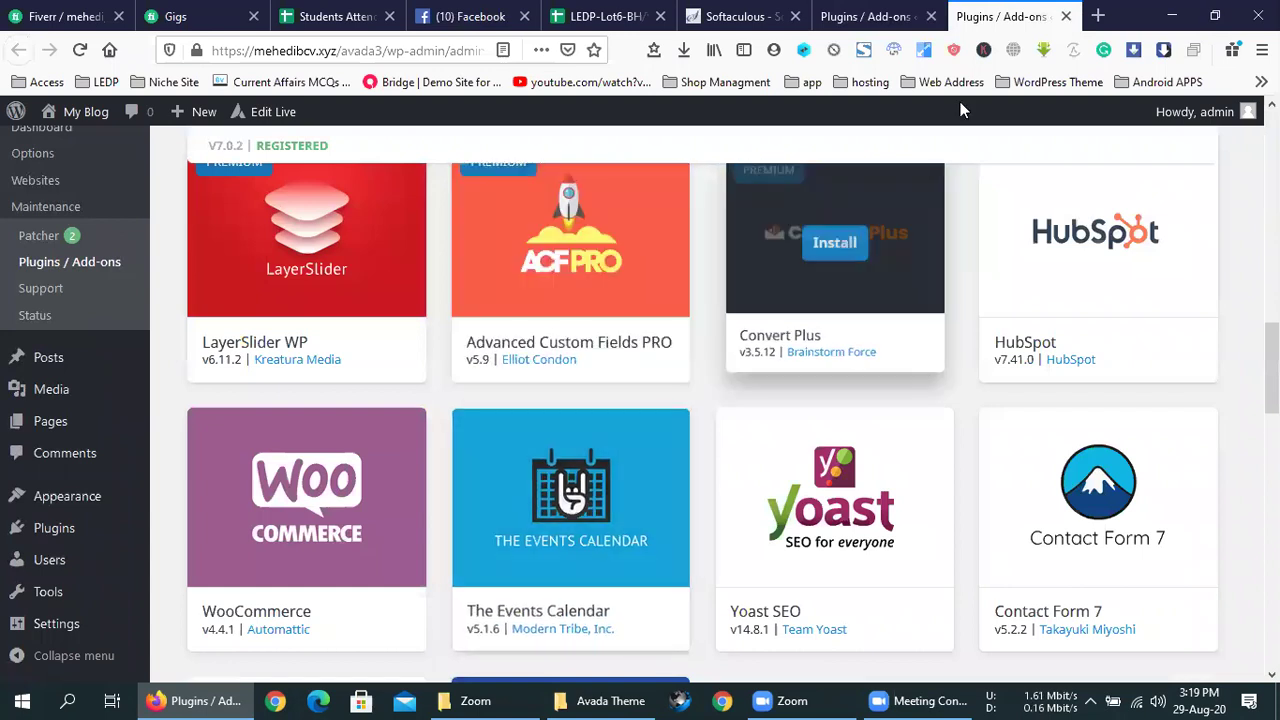
- Close the duplicate tab and review the Avada Core and Avada Builder cards
{"action": "left_click", "coordinate": [1066, 16]}
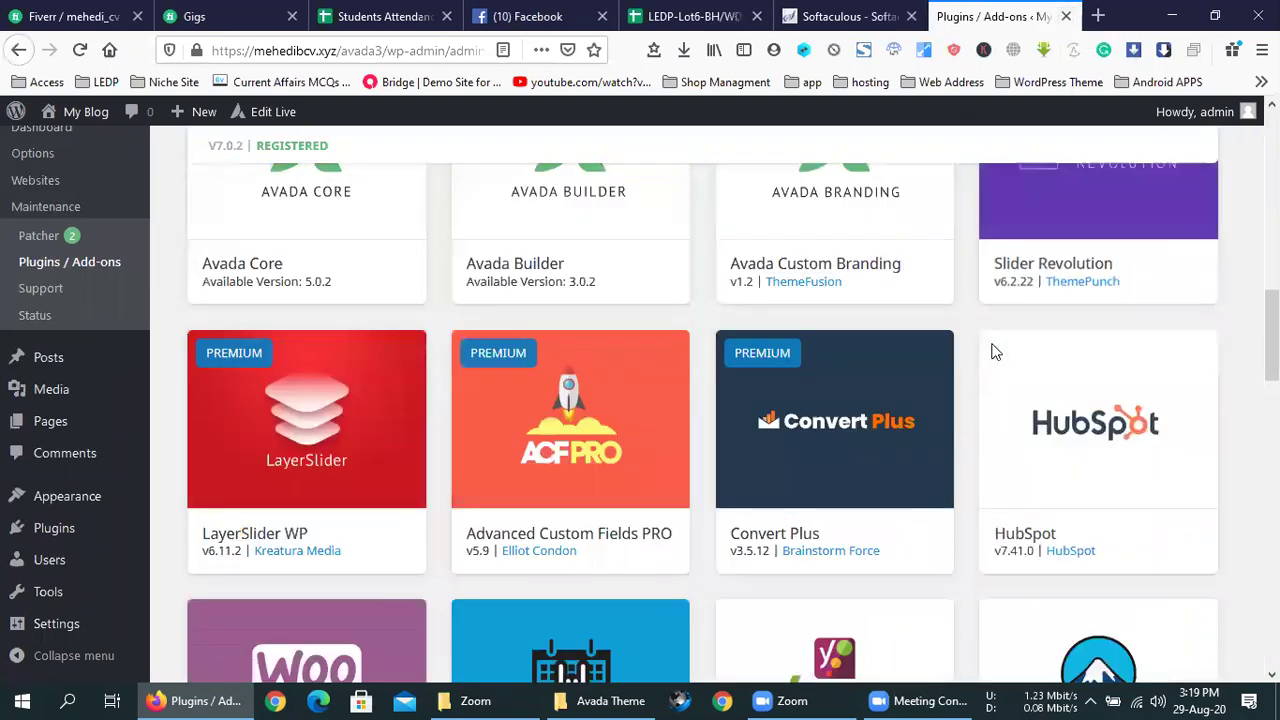
{"action": "scroll", "coordinate": [969, 326], "scroll_direction": "up", "scroll_amount": 5}
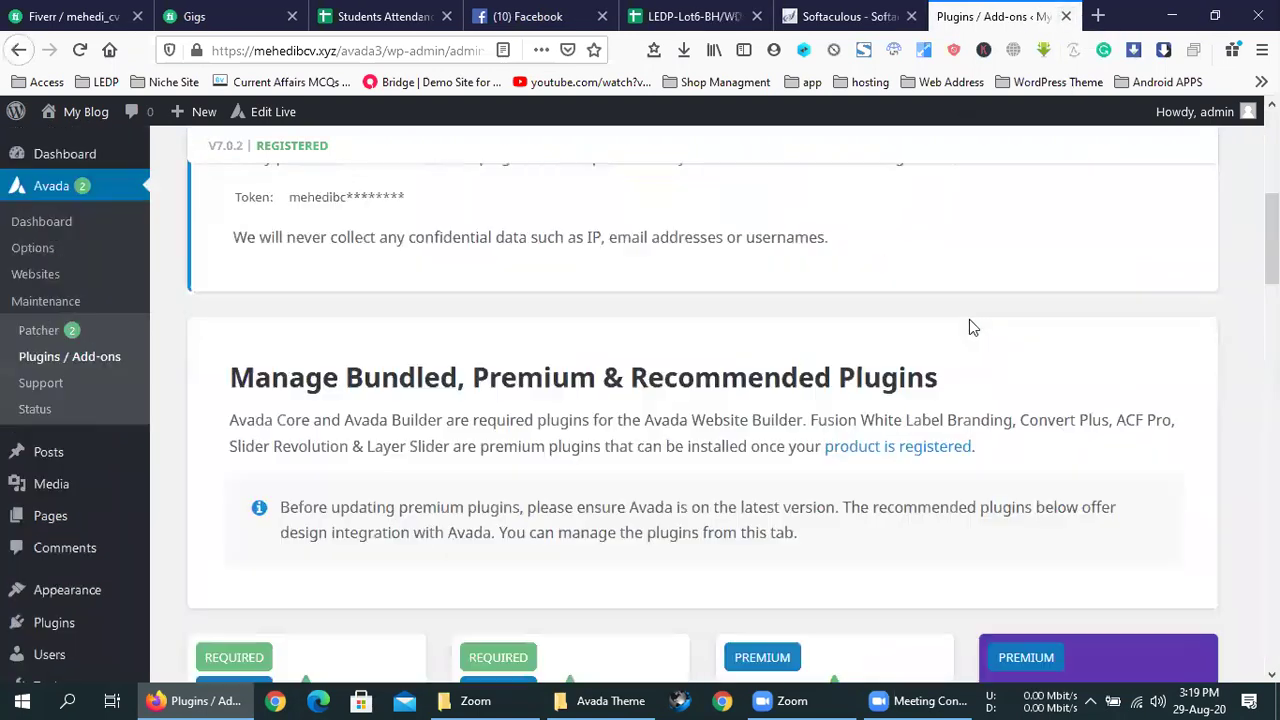
{"action": "scroll", "coordinate": [920, 329], "scroll_direction": "down", "scroll_amount": 2}
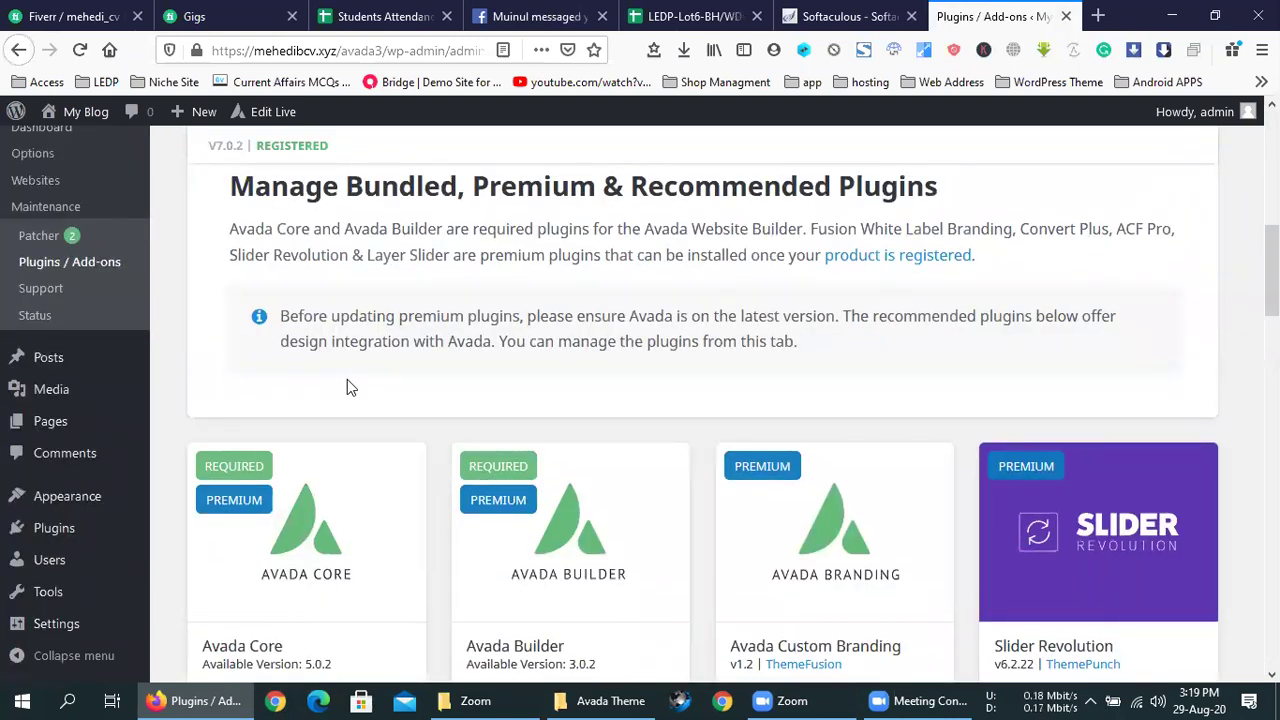
{"action": "mouse_move", "coordinate": [414, 645]}
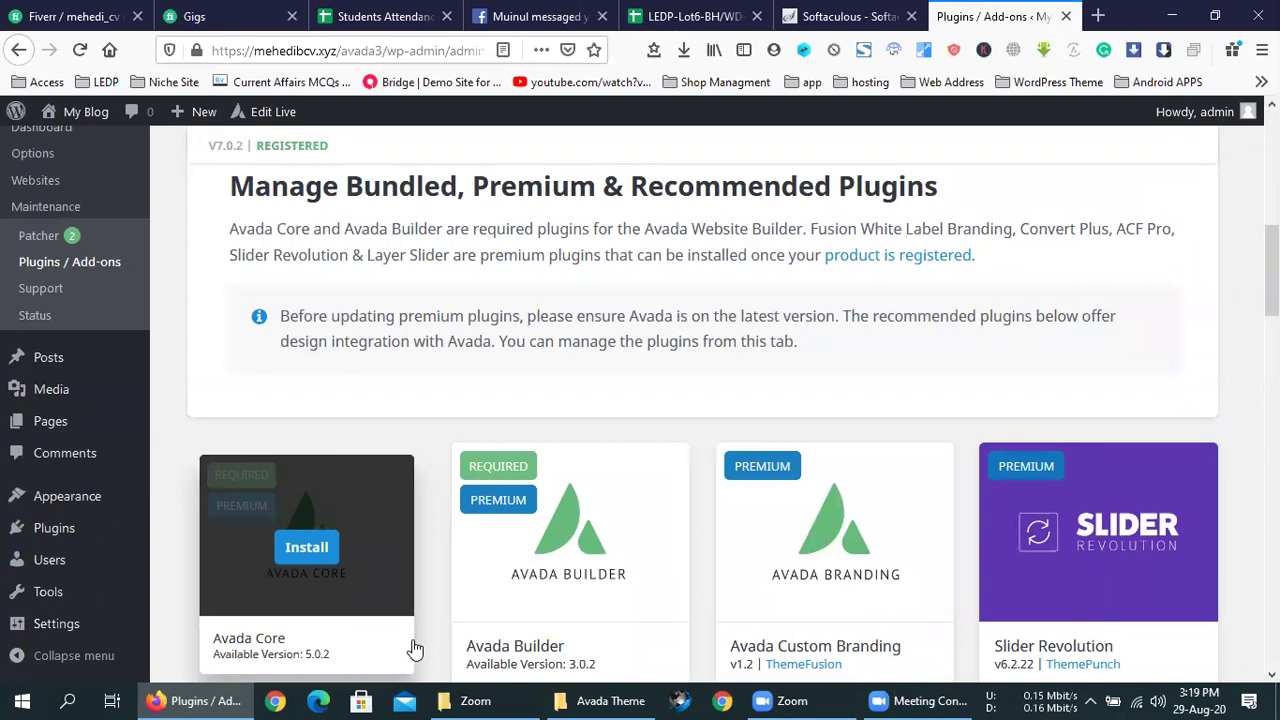
{"action": "scroll", "coordinate": [620, 315], "scroll_direction": "up", "scroll_amount": 1}
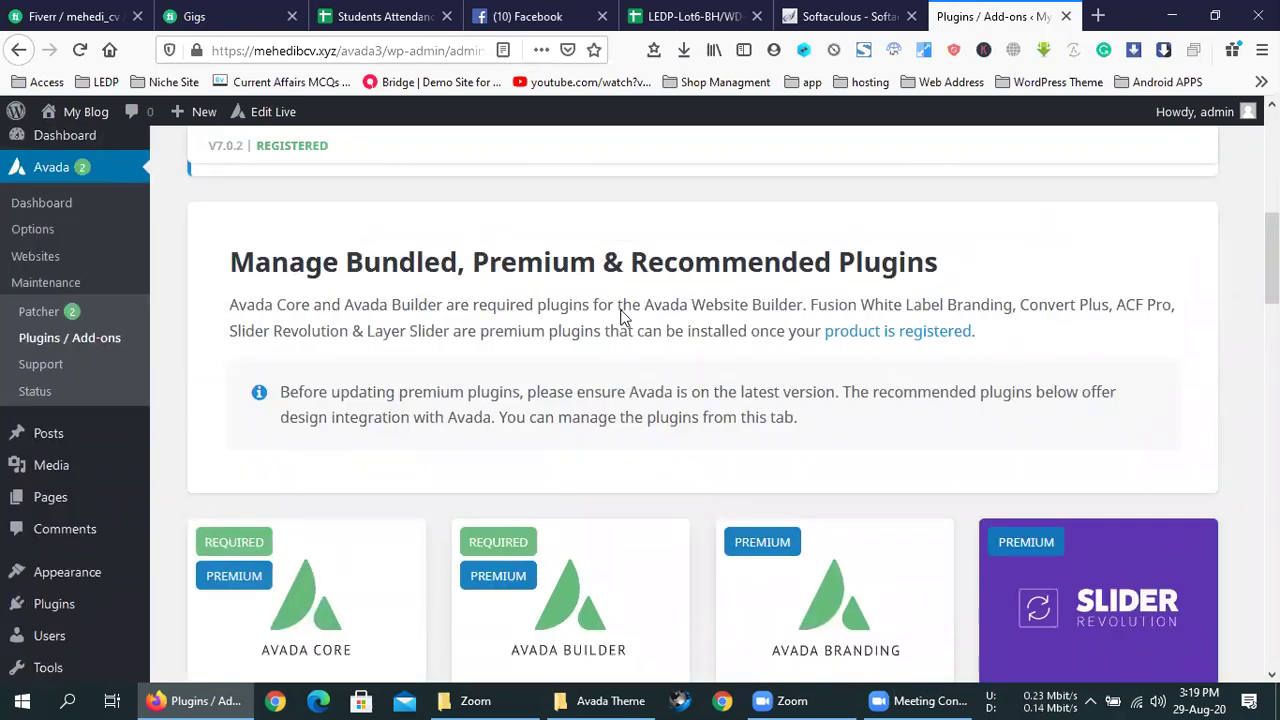
{"action": "scroll", "coordinate": [620, 315], "scroll_direction": "up", "scroll_amount": 7}
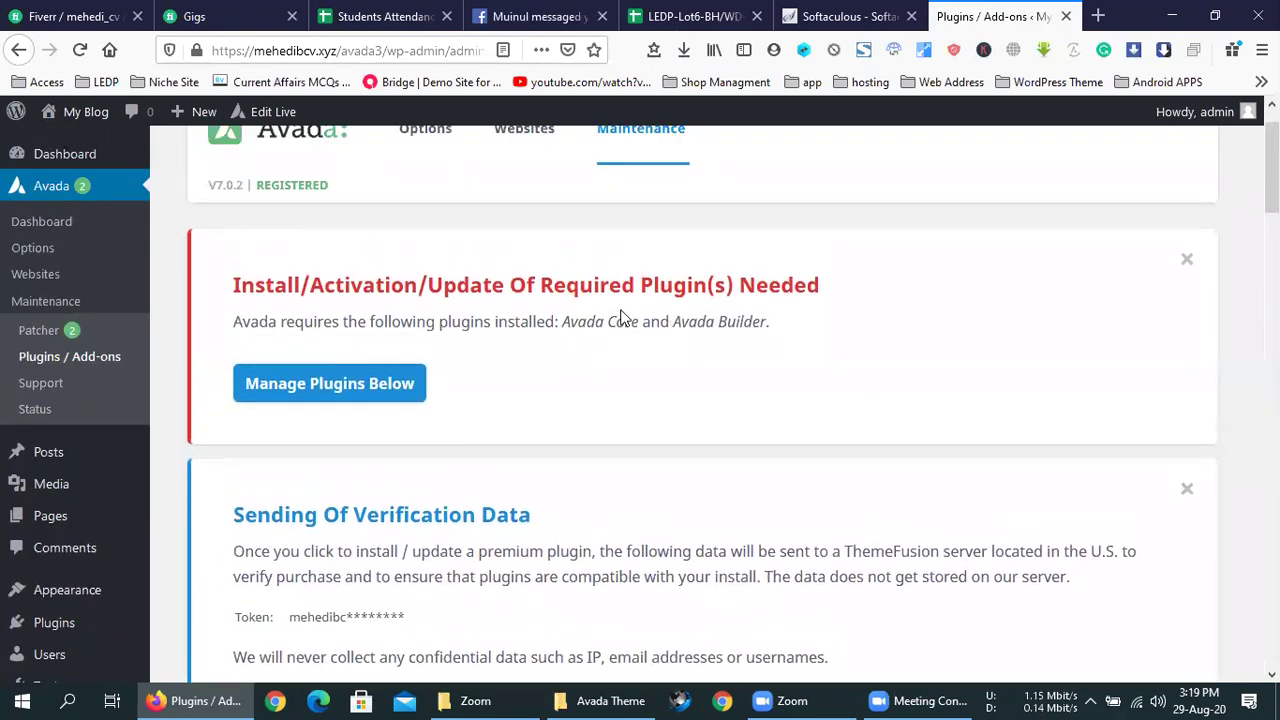
{"action": "scroll", "coordinate": [620, 315], "scroll_direction": "down", "scroll_amount": 1}
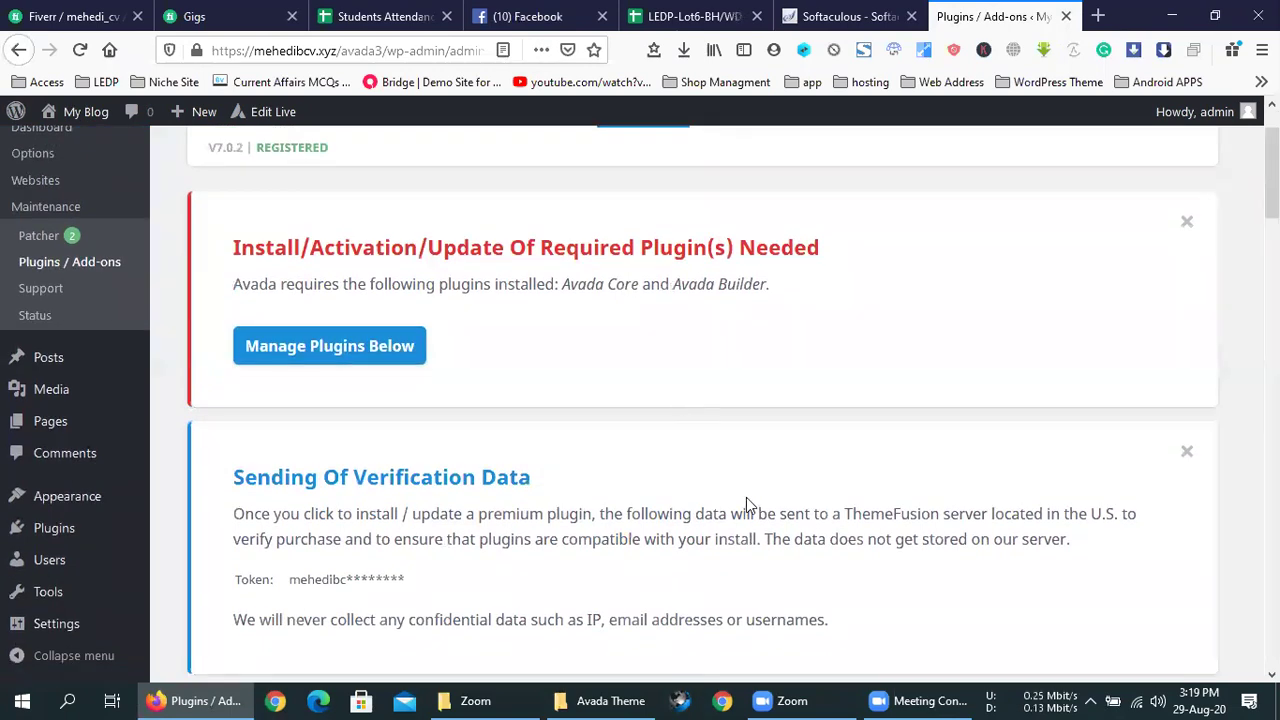
{"action": "scroll", "coordinate": [757, 414], "scroll_direction": "up", "scroll_amount": 1}
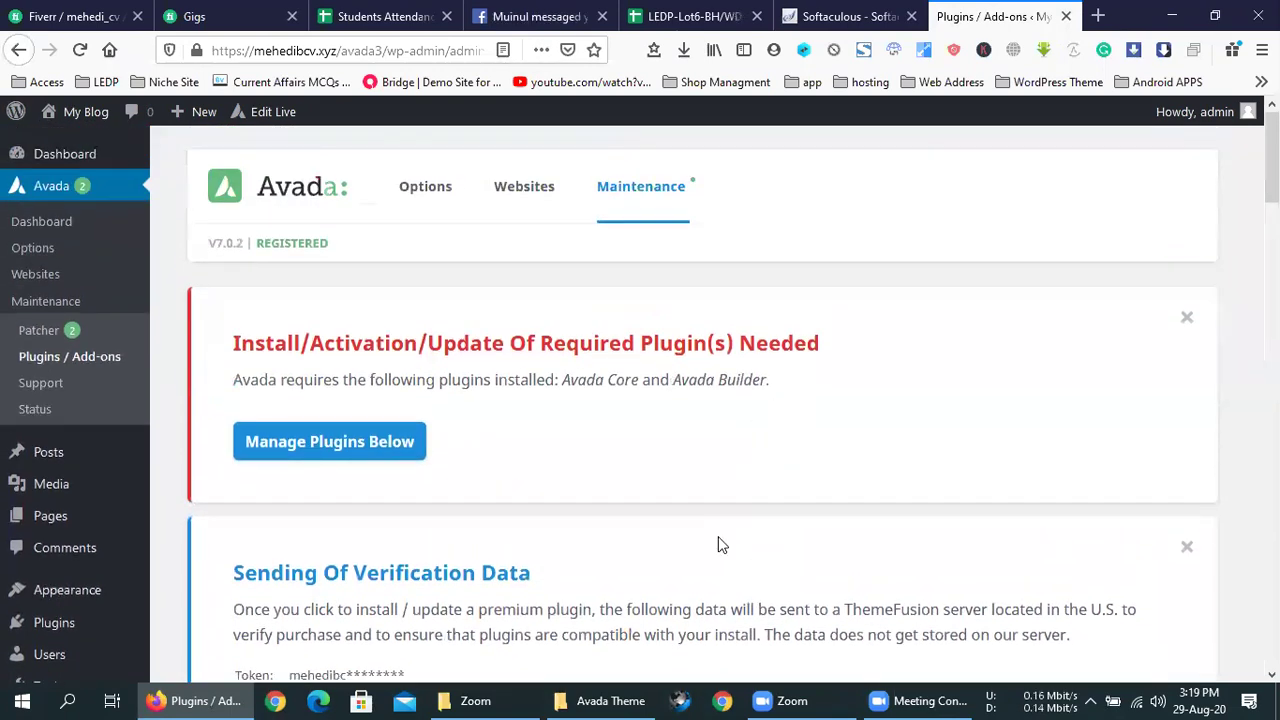
{"action": "mouse_move", "coordinate": [903, 697]}
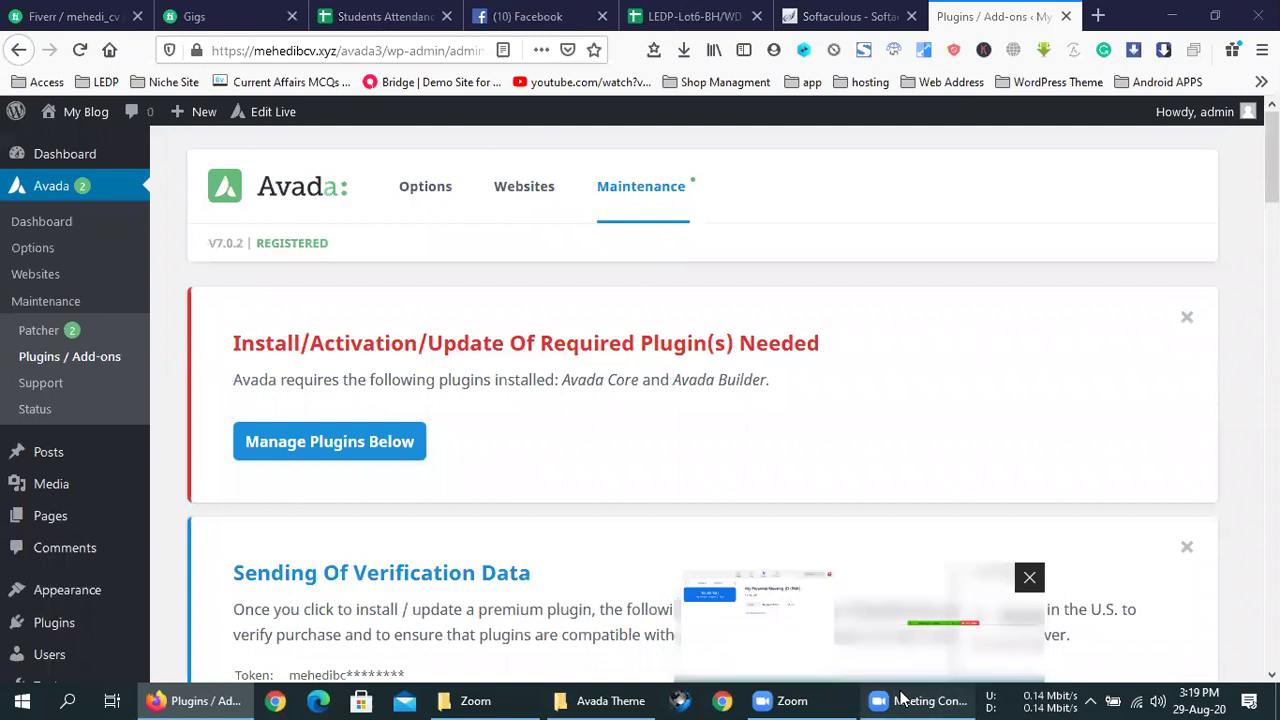